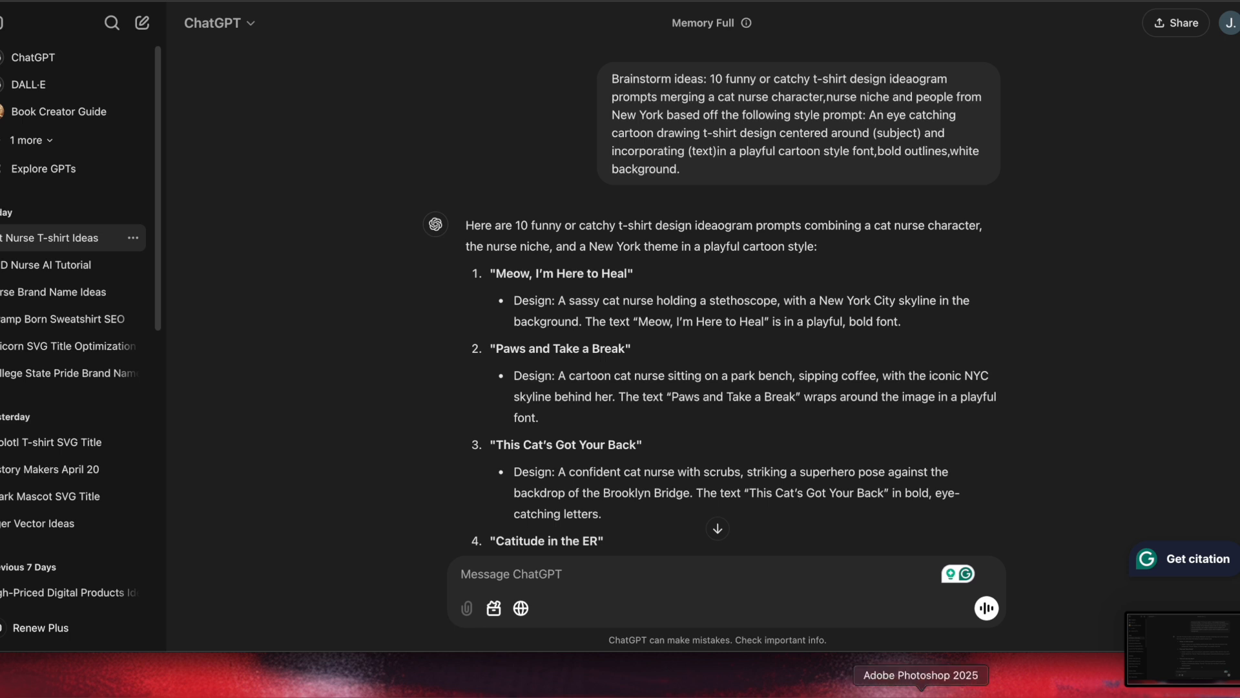
- Read through the ten New York cat nurse t-shirt design prompts in the ChatGPT reply
scroll(717, 388, down, 2)
scroll(717, 387, down, 1)
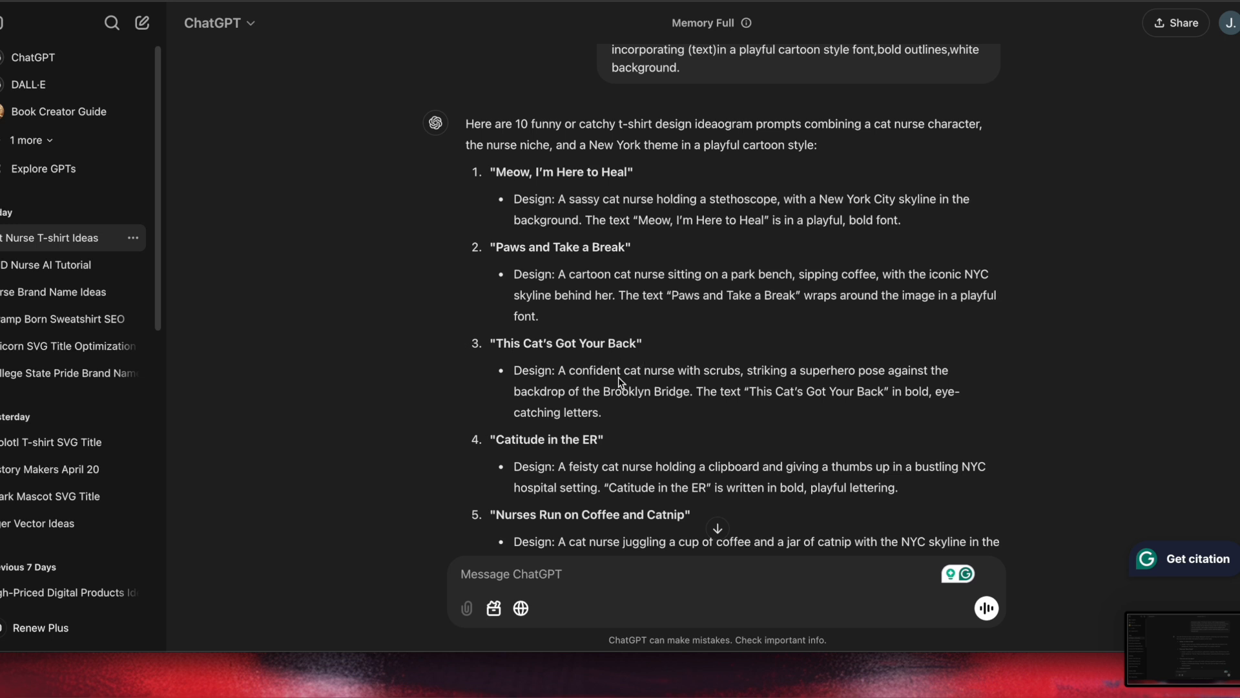
scroll(620, 417, down, 3)
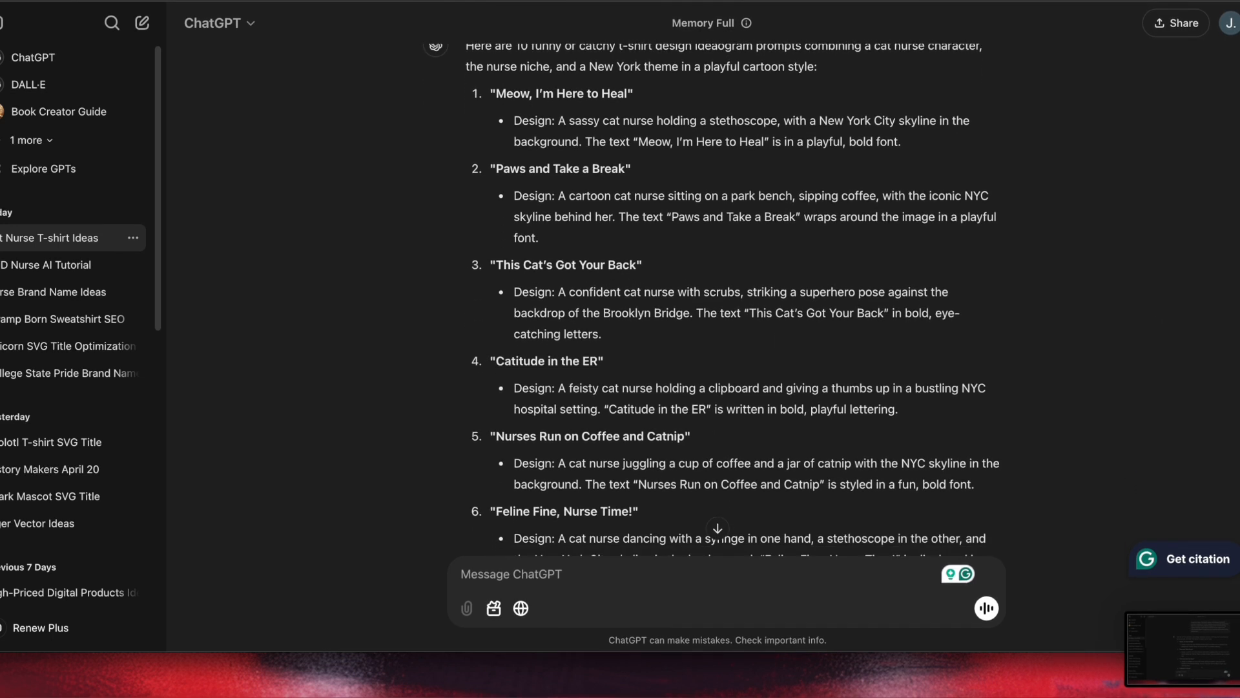
scroll(724, 291, down, 1)
scroll(717, 297, down, 2)
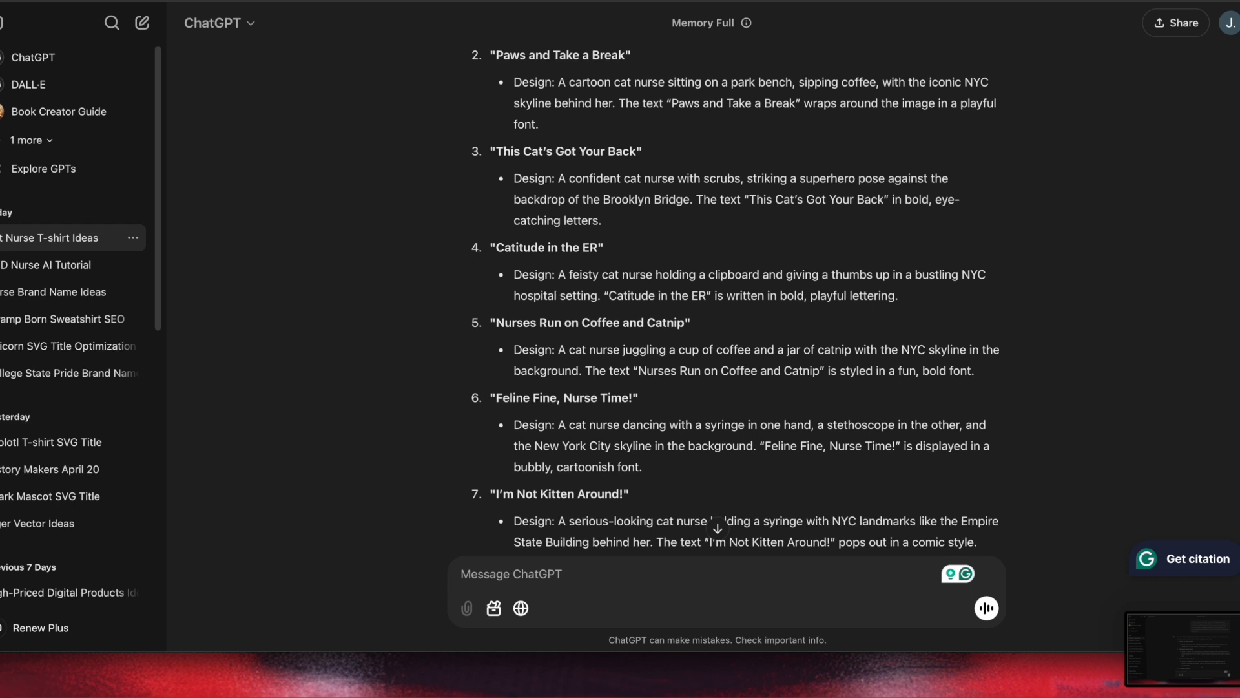
scroll(639, 400, down, 3)
scroll(735, 297, down, 2)
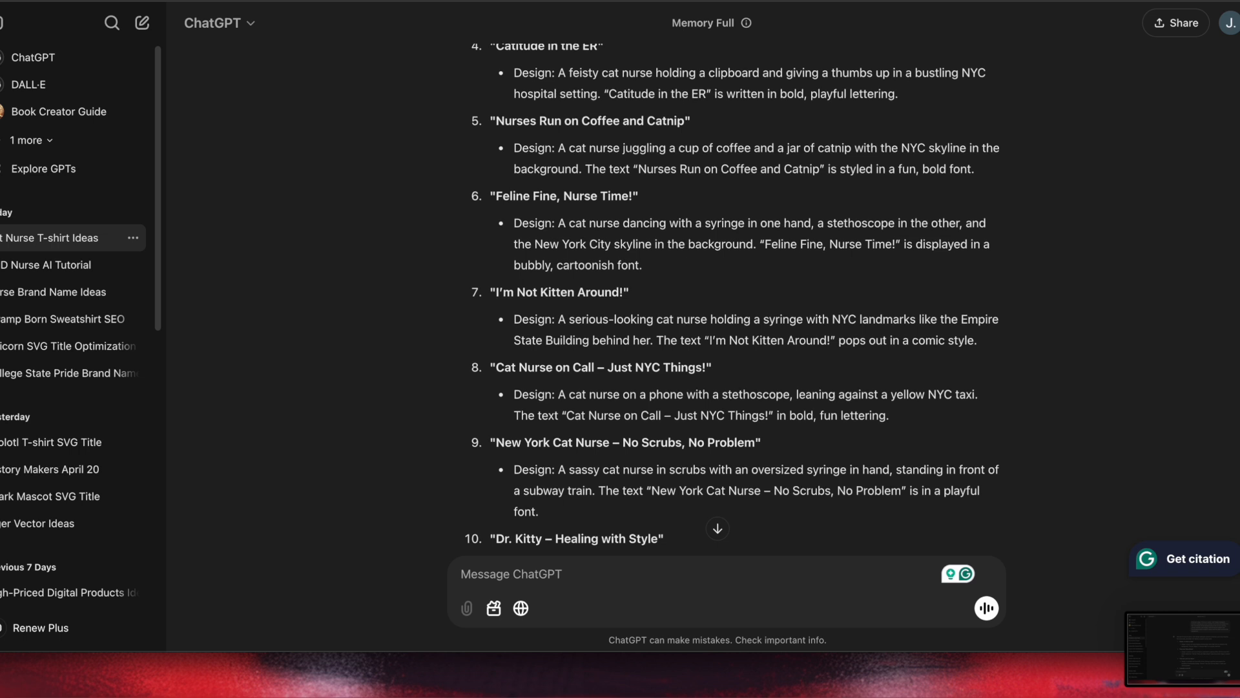
scroll(733, 294, down, 2)
scroll(732, 295, up, 5)
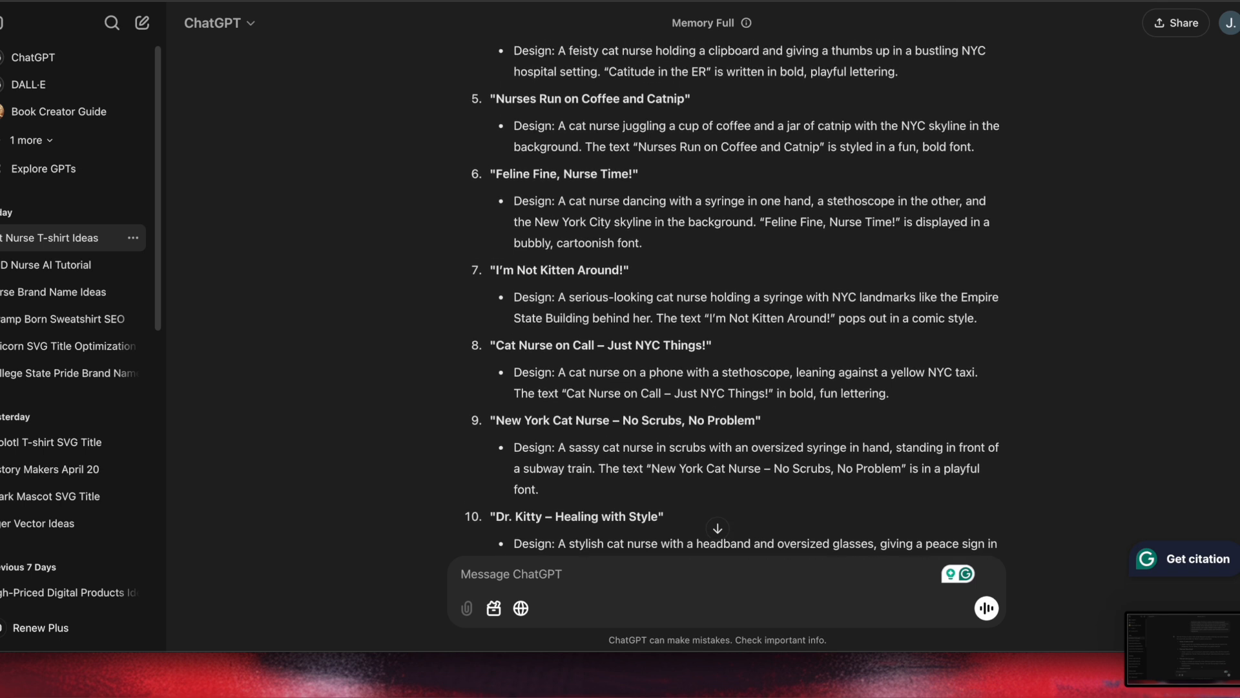
scroll(718, 531, up, 2)
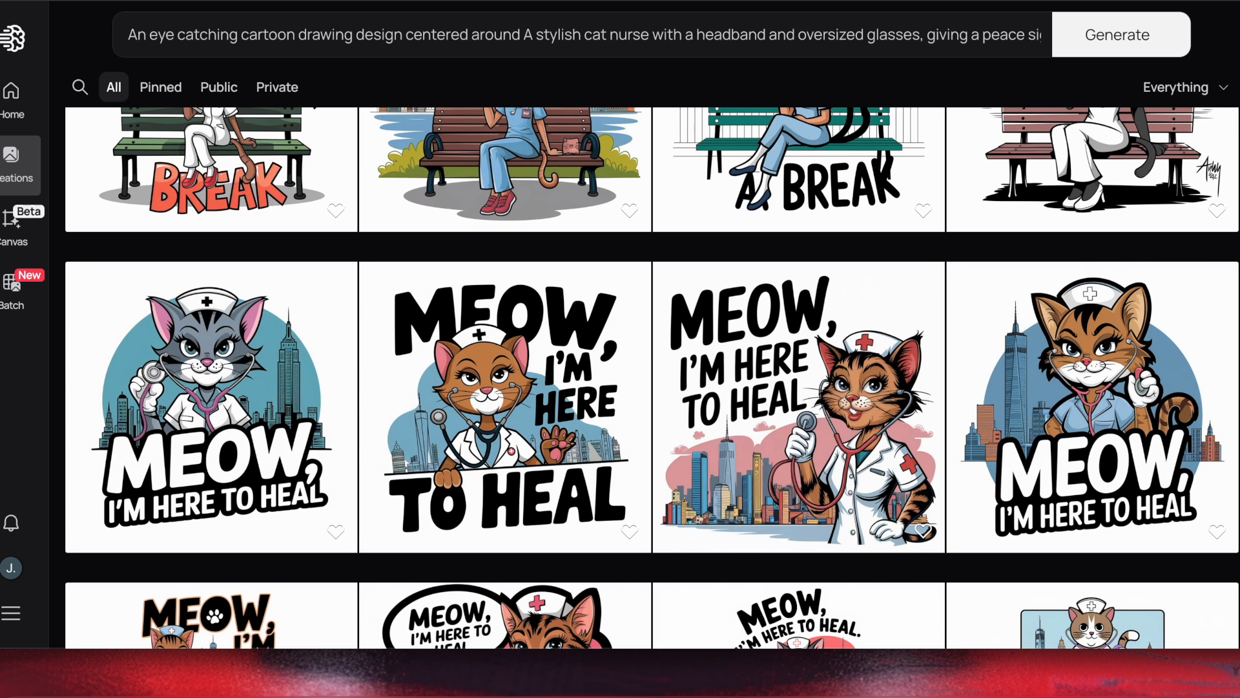
- Switch to Ideogram and look over the "Meow, I'm Here to Heal" and "Paws and Take a Break" designs
scroll(352, 271, up, 3)
scroll(352, 271, down, 4)
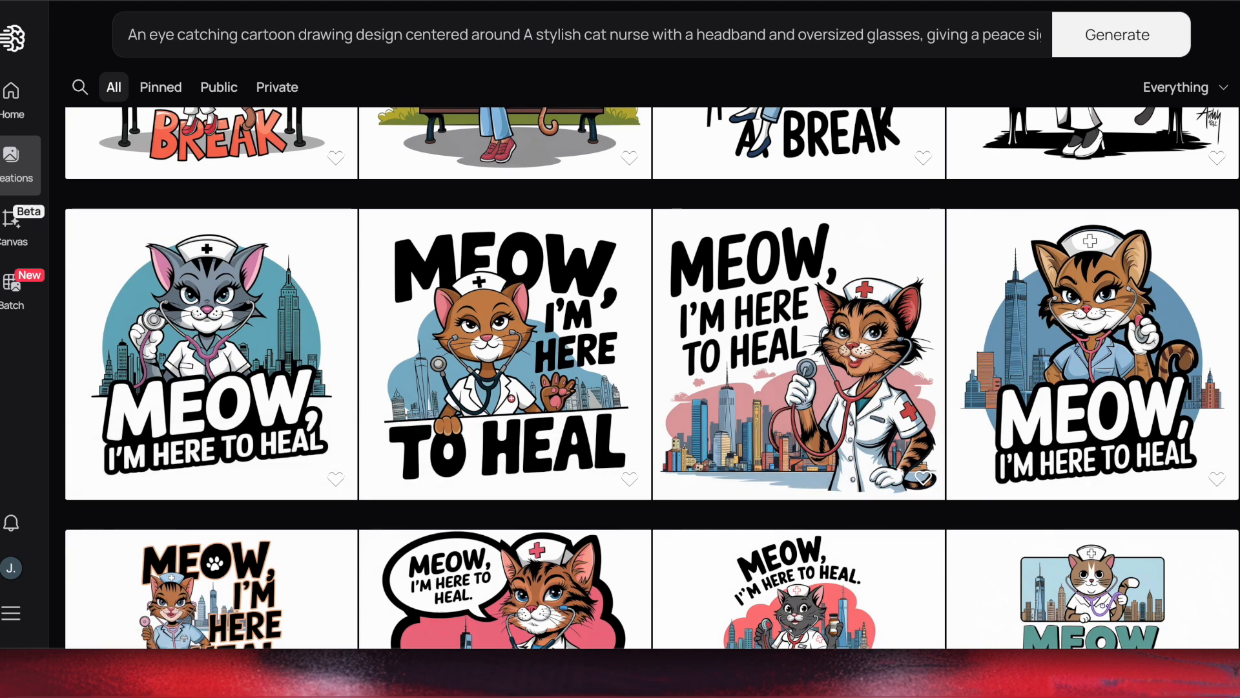
scroll(958, 189, up, 5)
scroll(958, 188, down, 2)
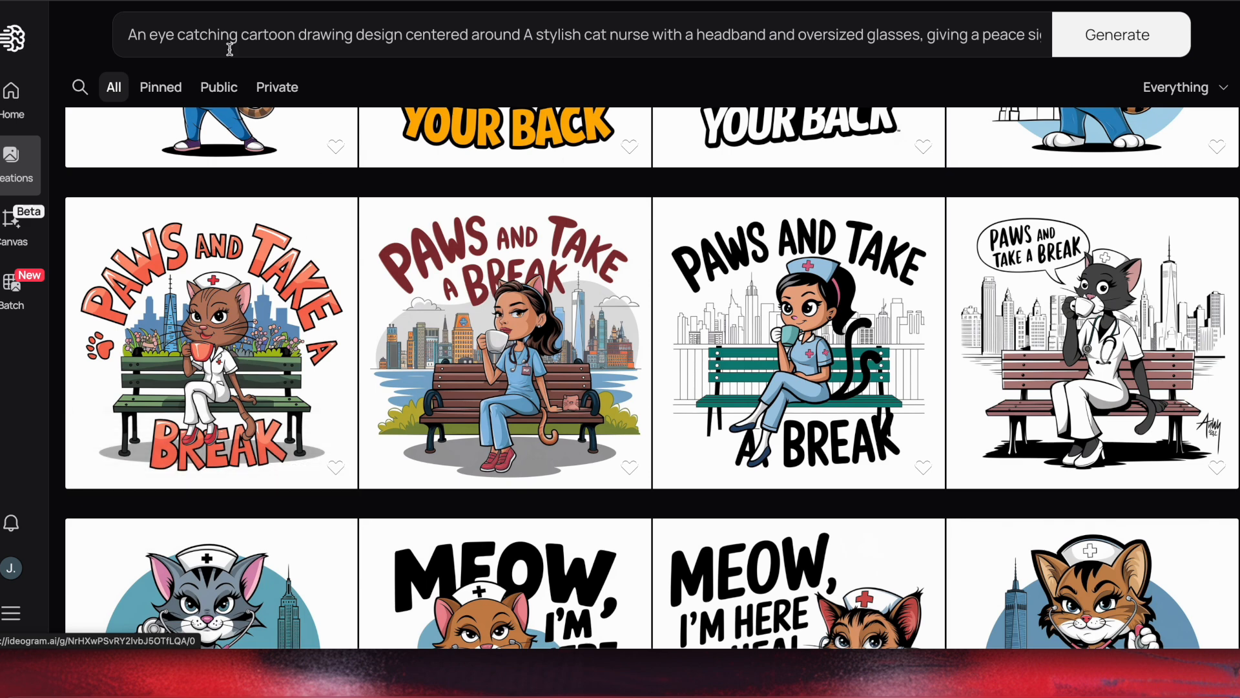
- Check the "Dr. Kitty – Healing with Style" prompt in ChatGPT, and view the full prompt and generation settings in Ideogram
key(ctrl+Tab)
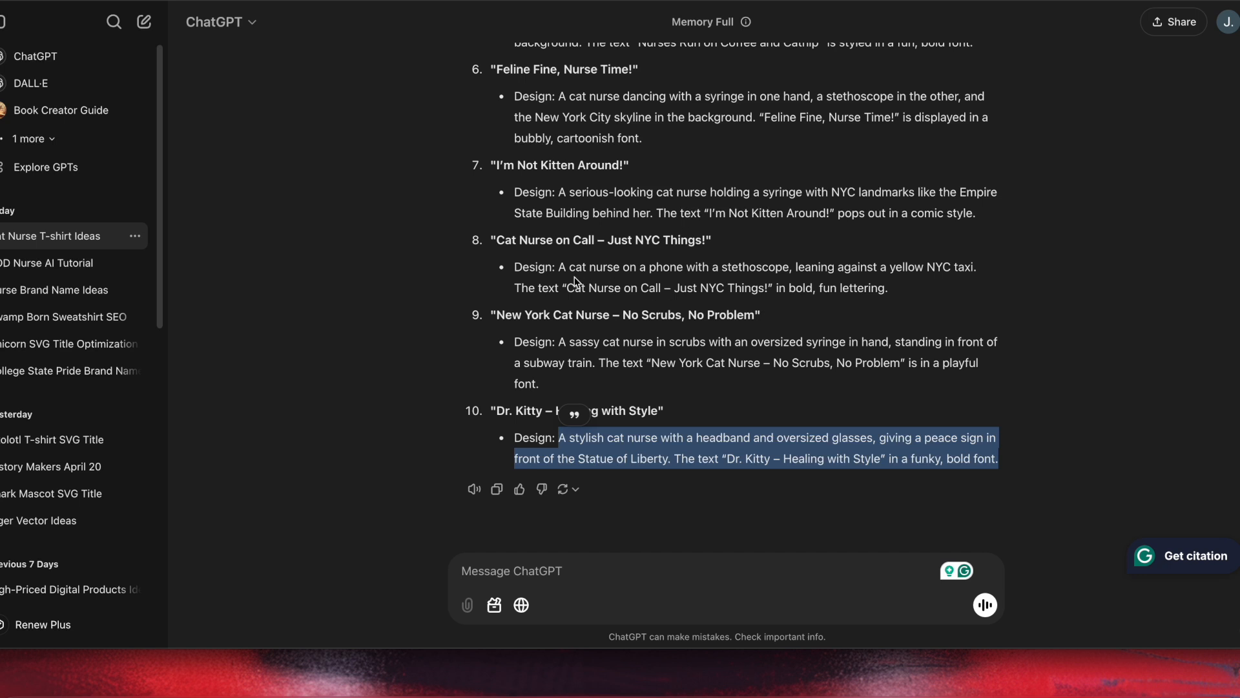
key(ctrl+Tab)
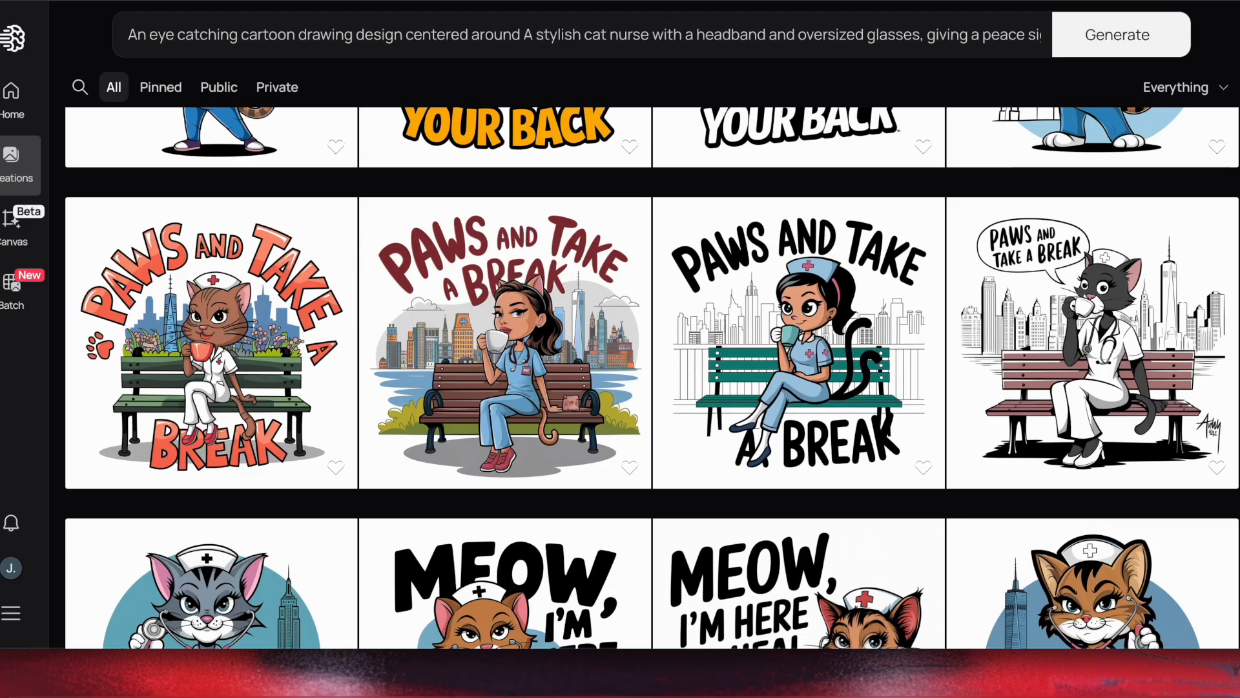
click(229, 39)
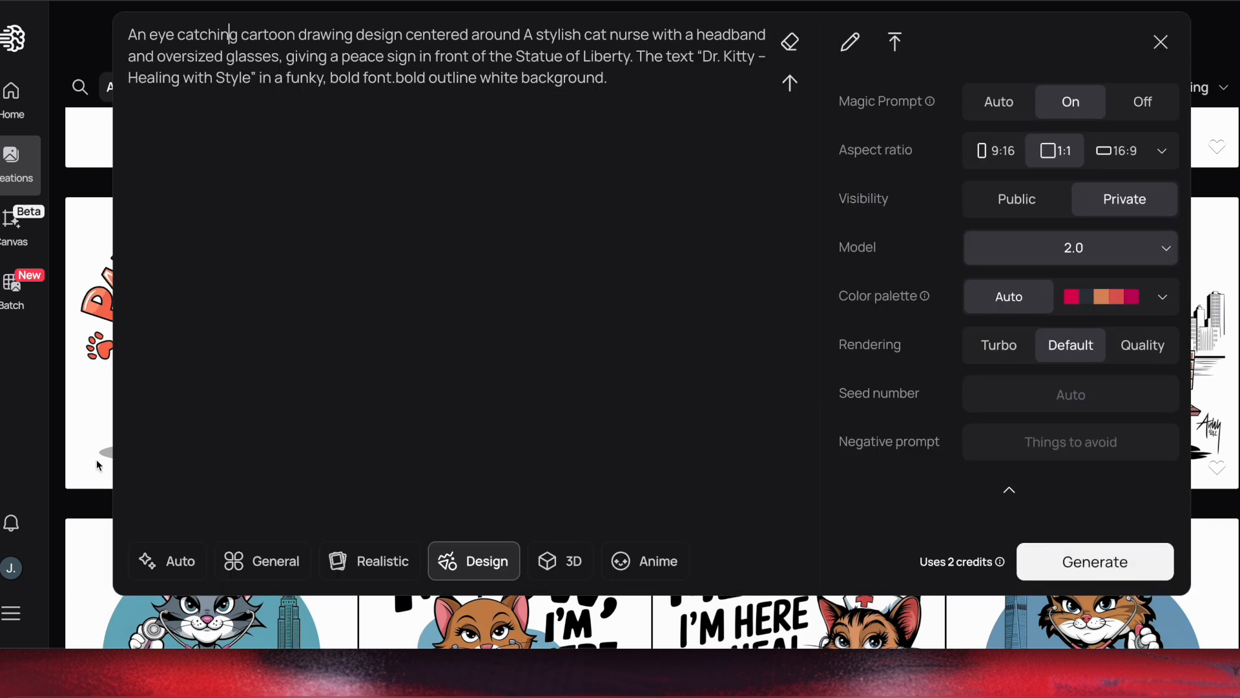
click(101, 507)
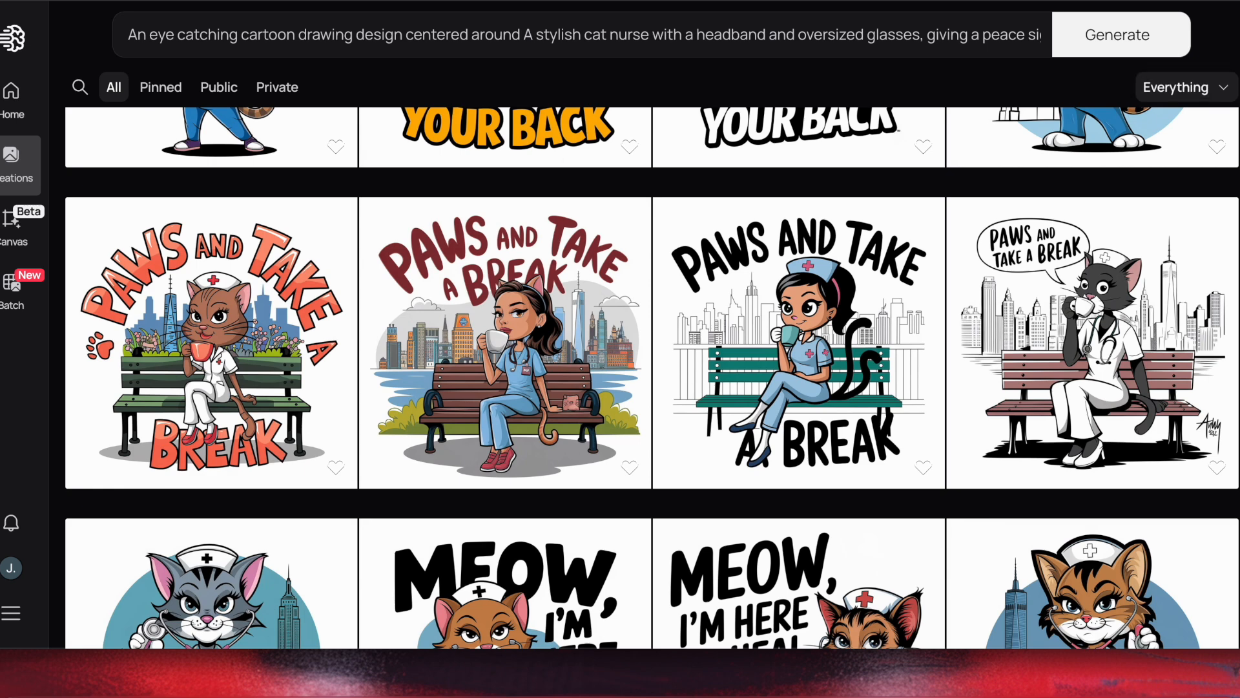
- Open the "Feline Fine, Nurse Time!" design with the striped sunset skyline and remove its background
scroll(574, 323, up, 5)
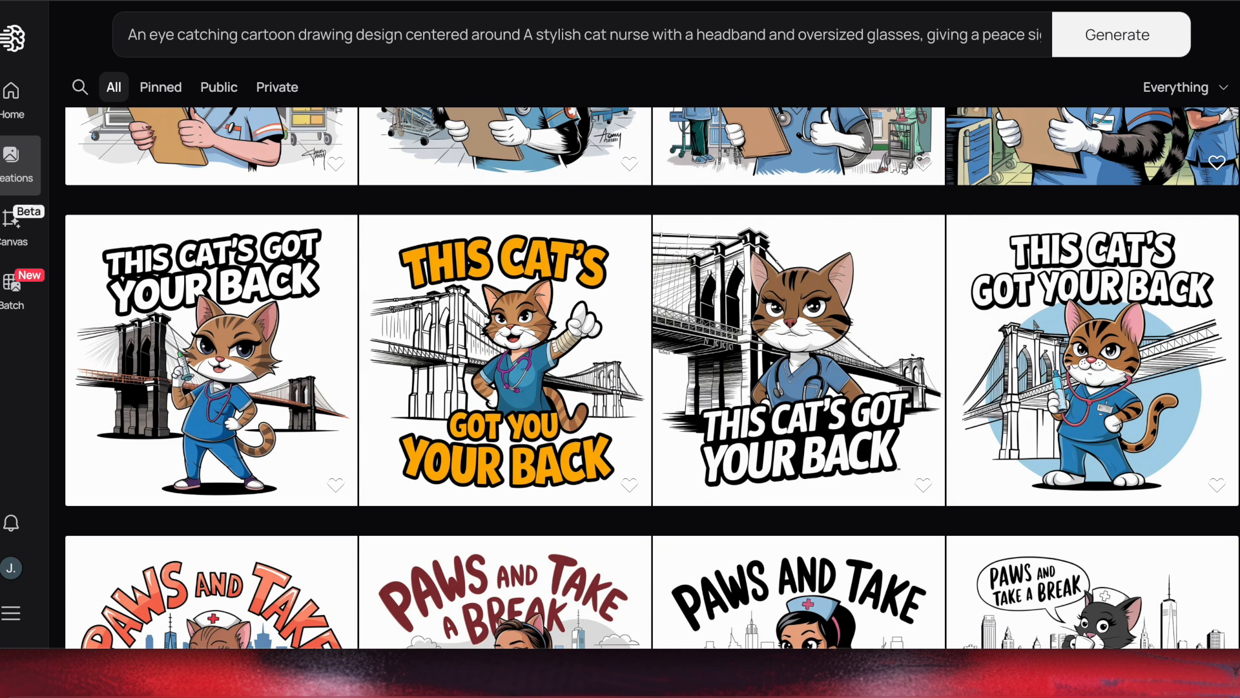
scroll(620, 378, up, 1)
scroll(239, 284, up, 4)
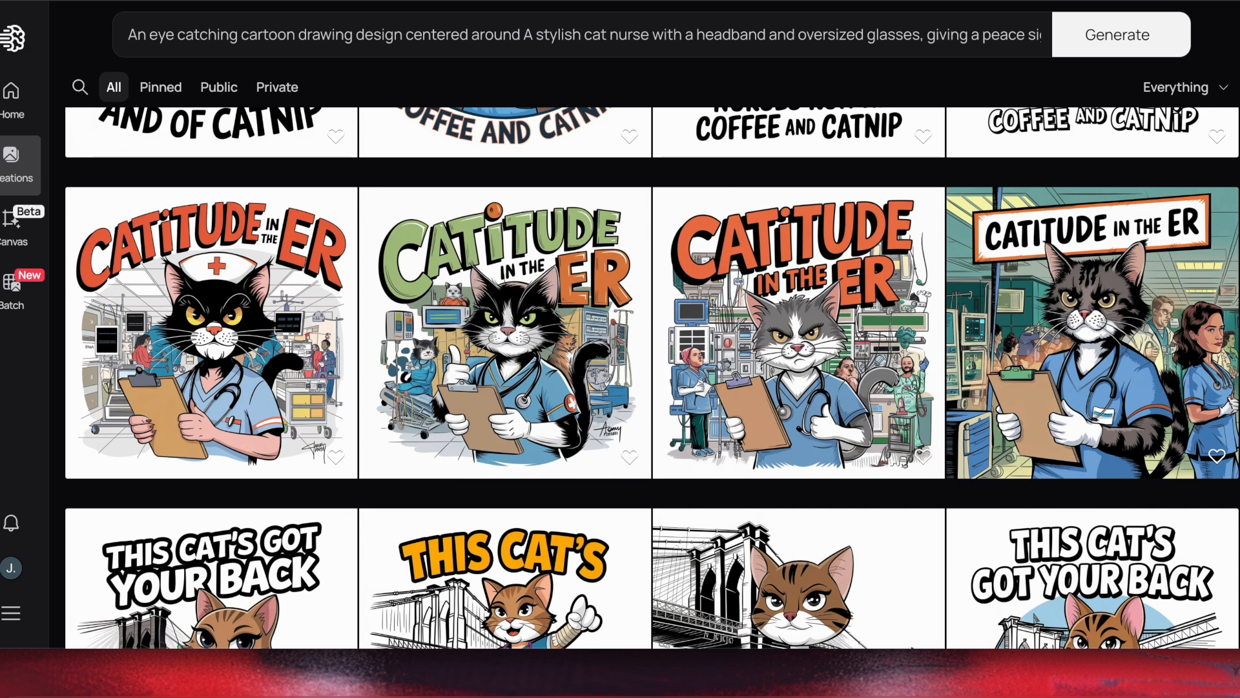
scroll(652, 378, up, 3)
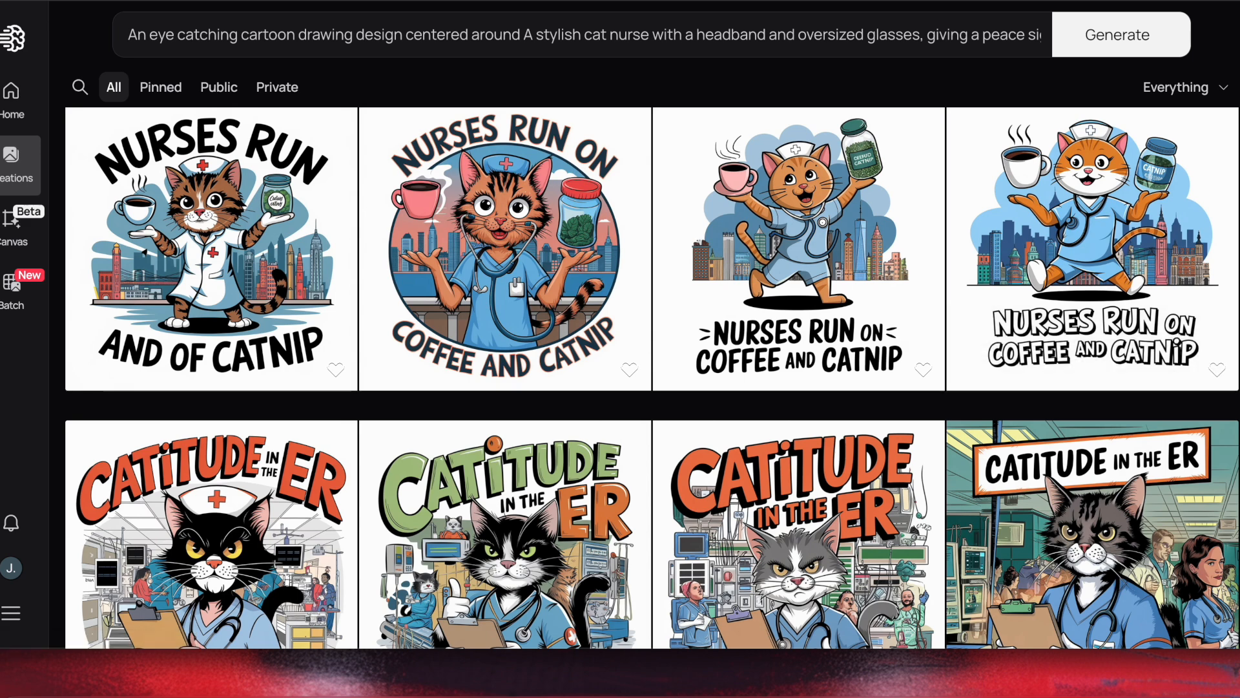
scroll(504, 258, up, 3)
scroll(652, 378, up, 2)
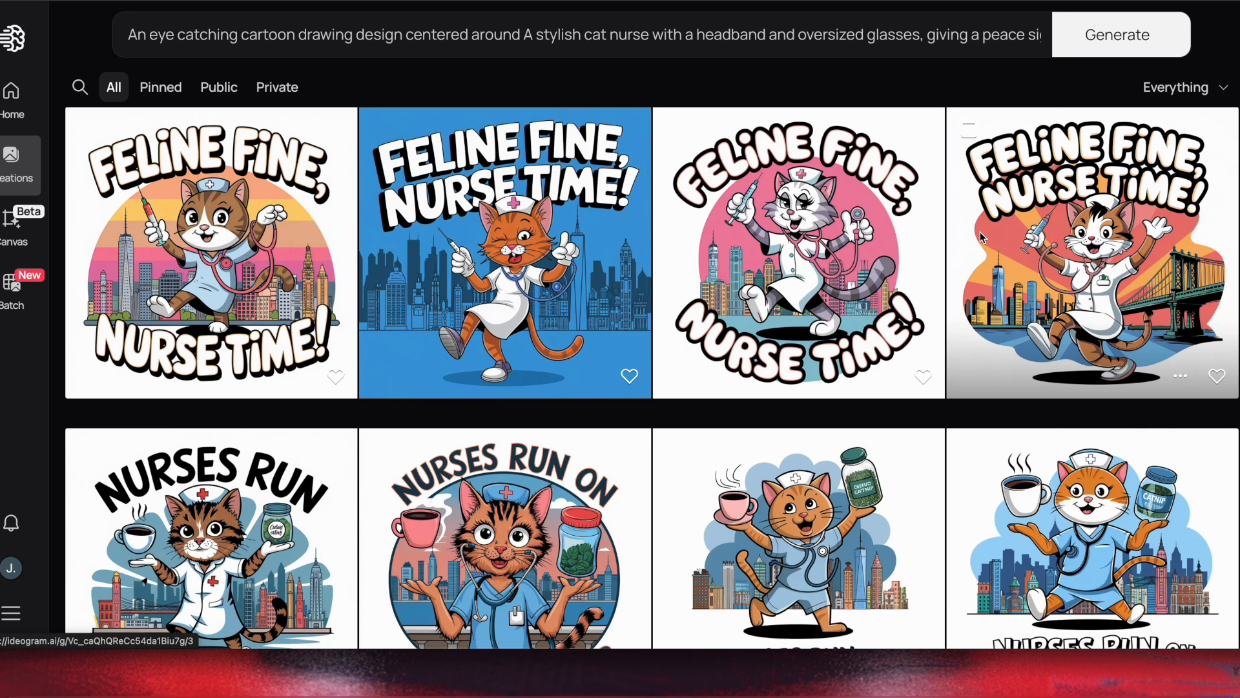
click(292, 347)
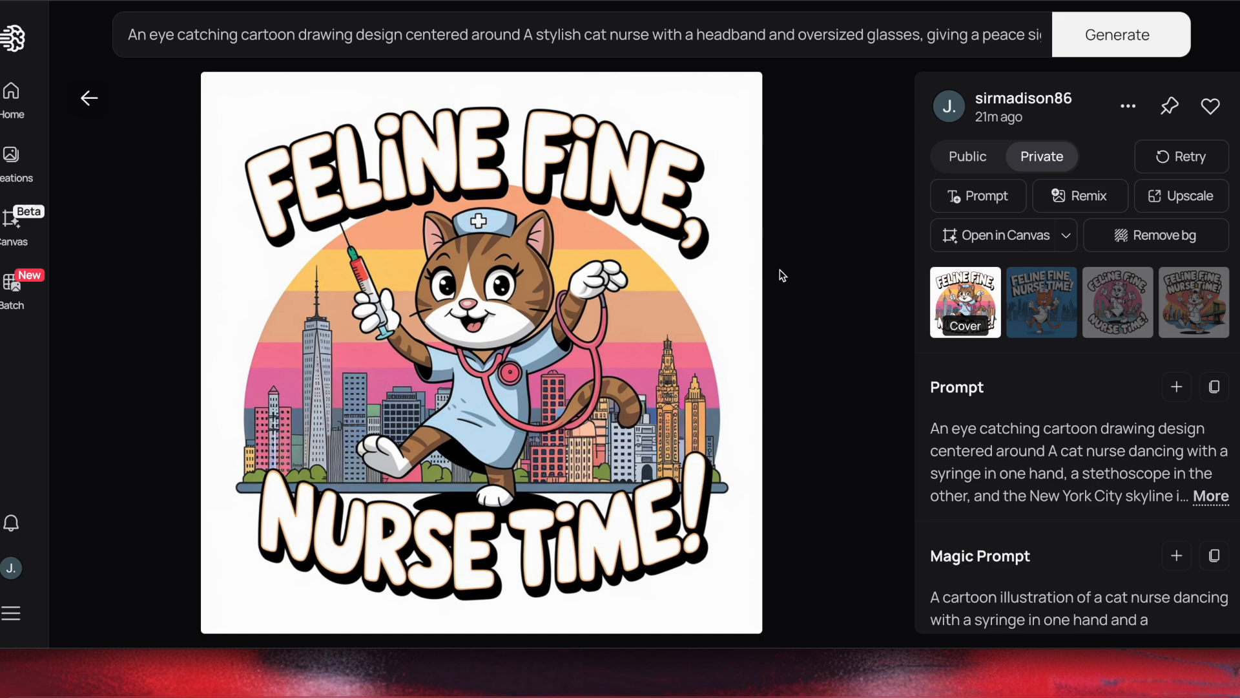
click(1126, 238)
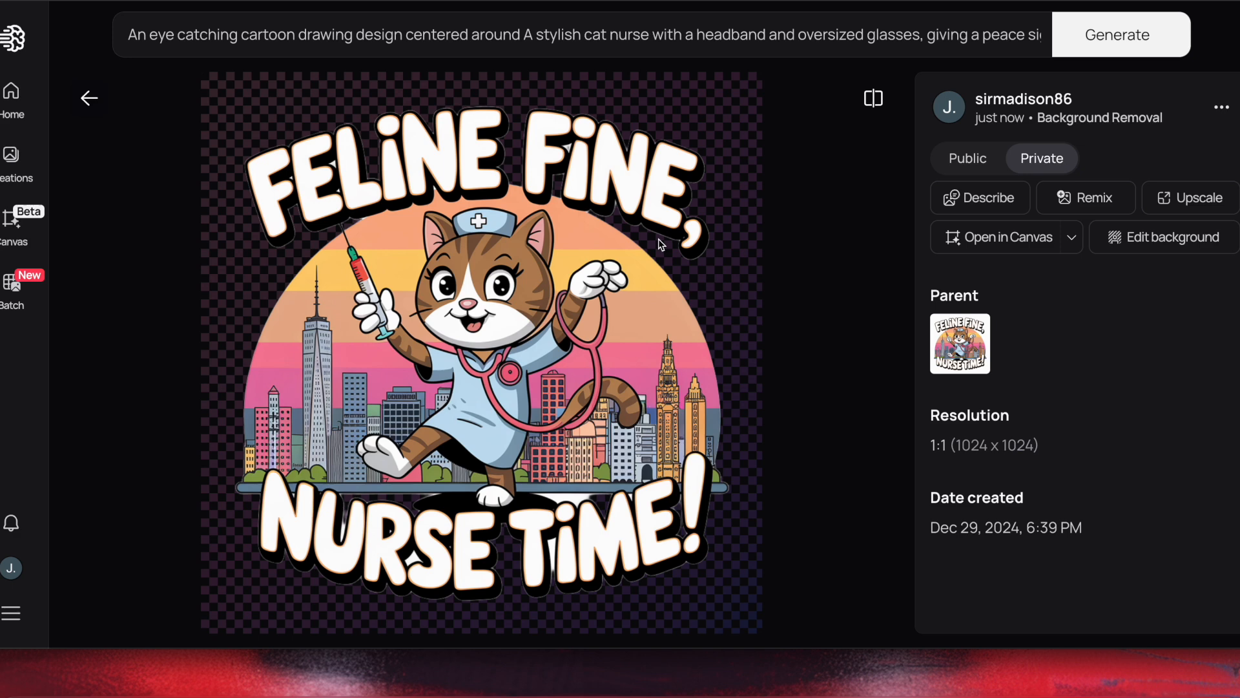
- Download the background-removed image to the Dropbox folder and return to the gallery of creations
click(1223, 108)
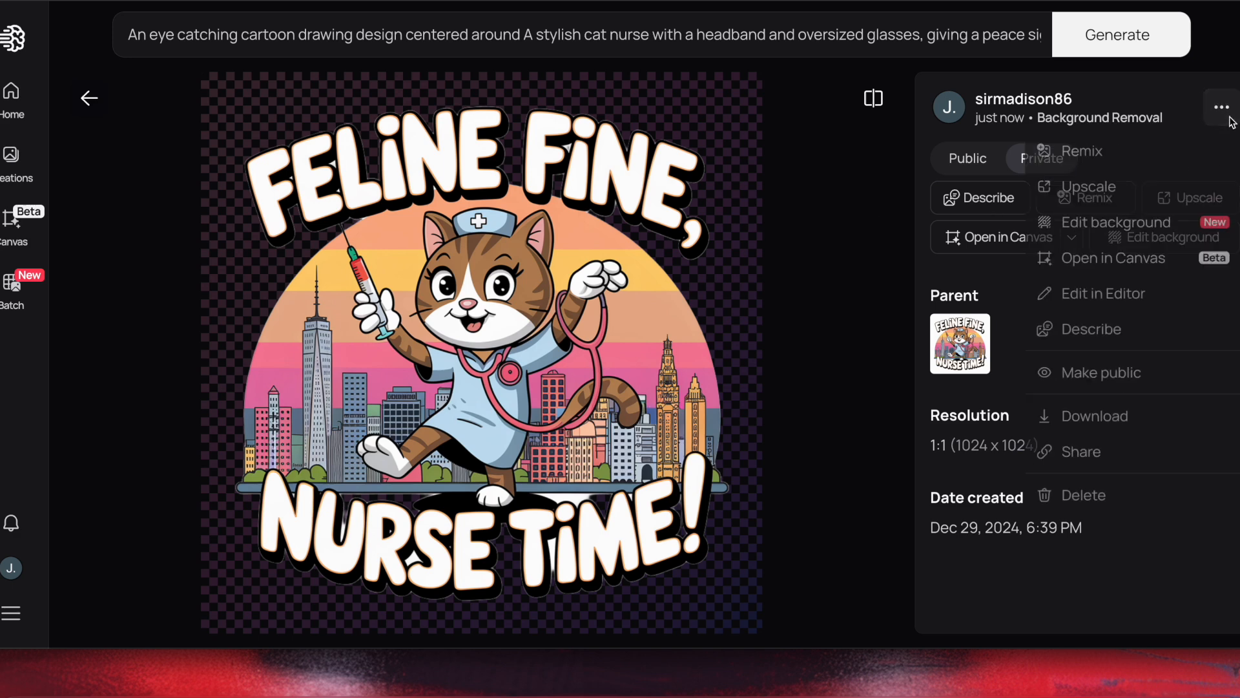
click(1111, 428)
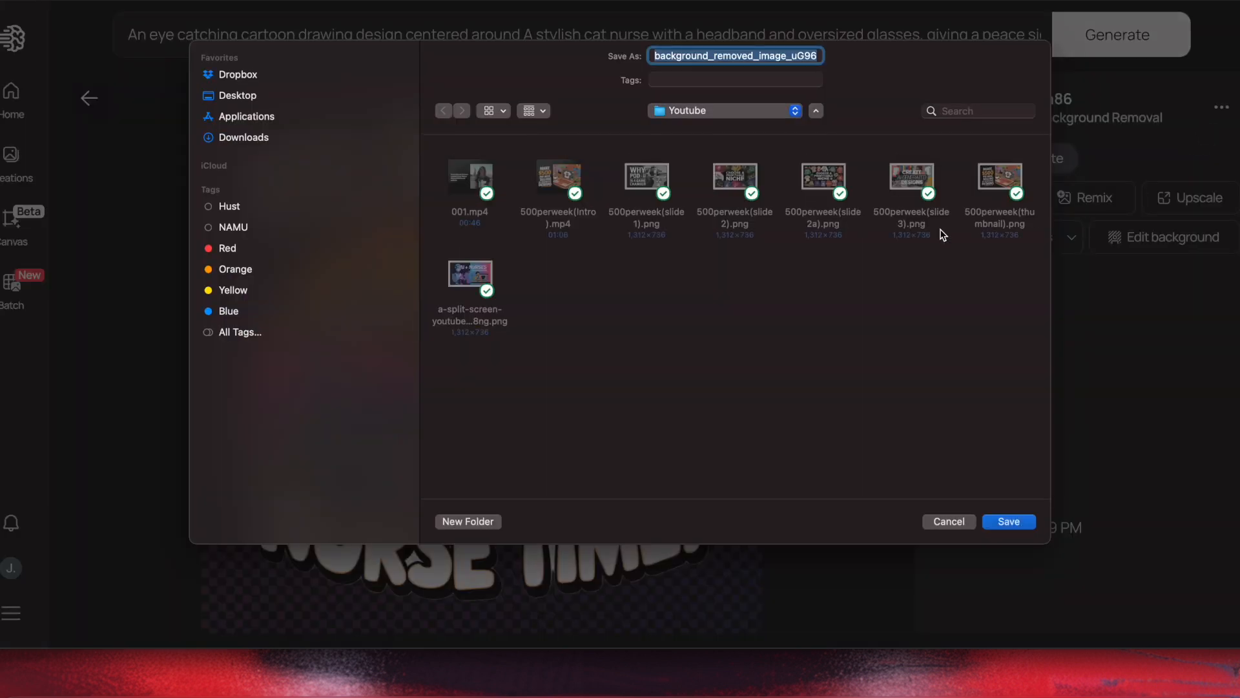
click(682, 113)
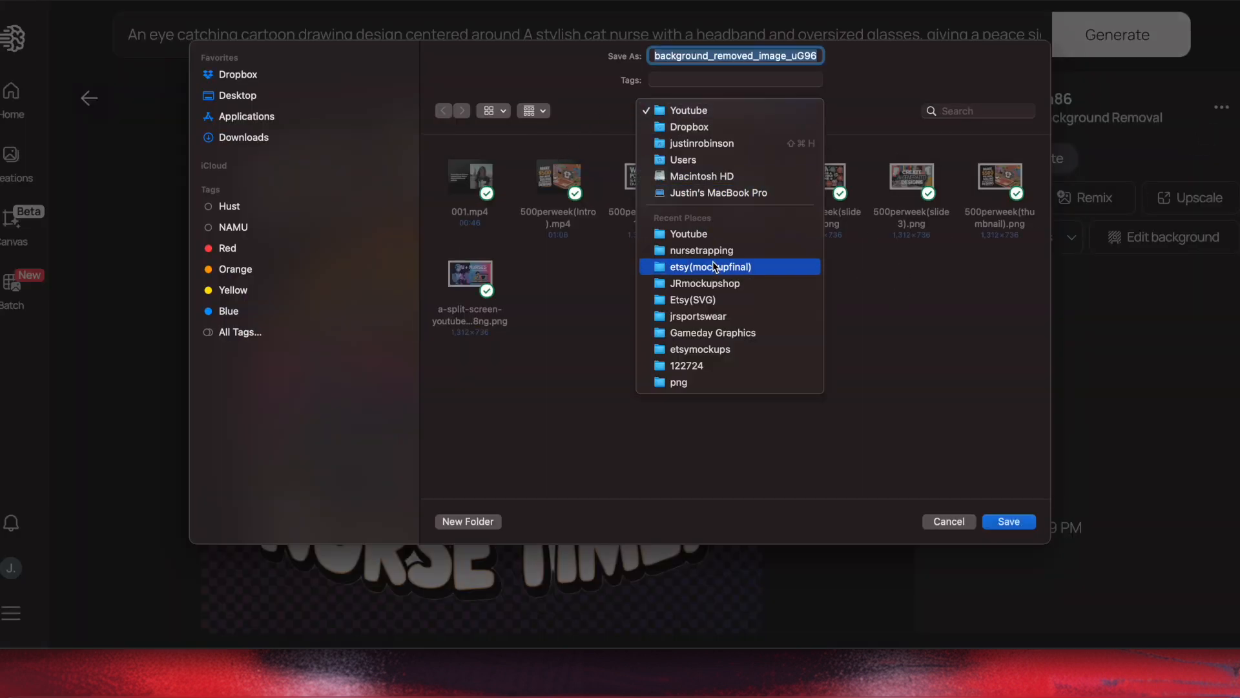
click(710, 127)
click(1025, 521)
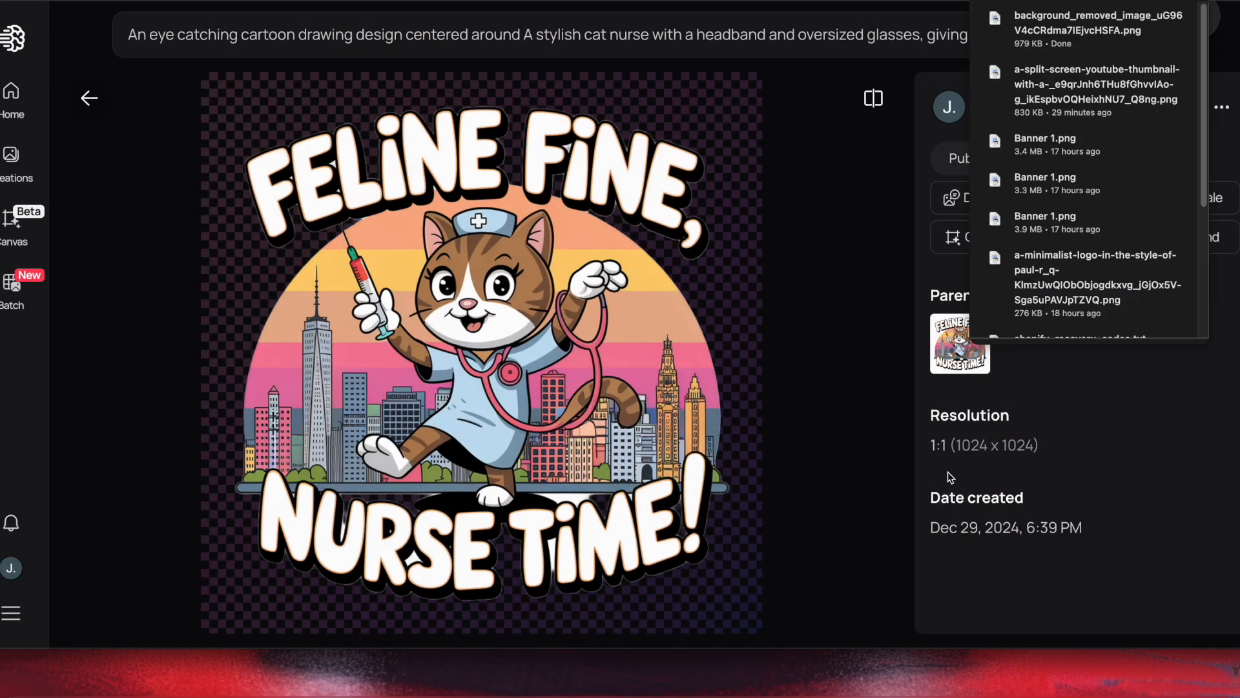
click(904, 397)
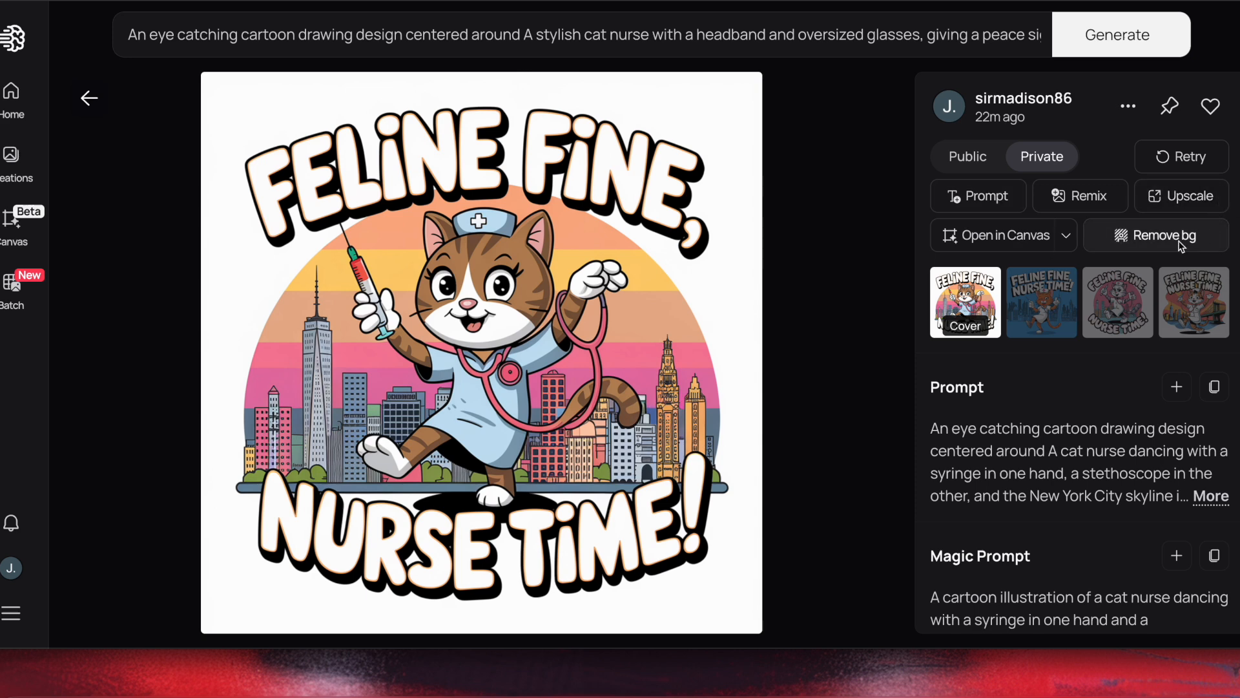
click(89, 99)
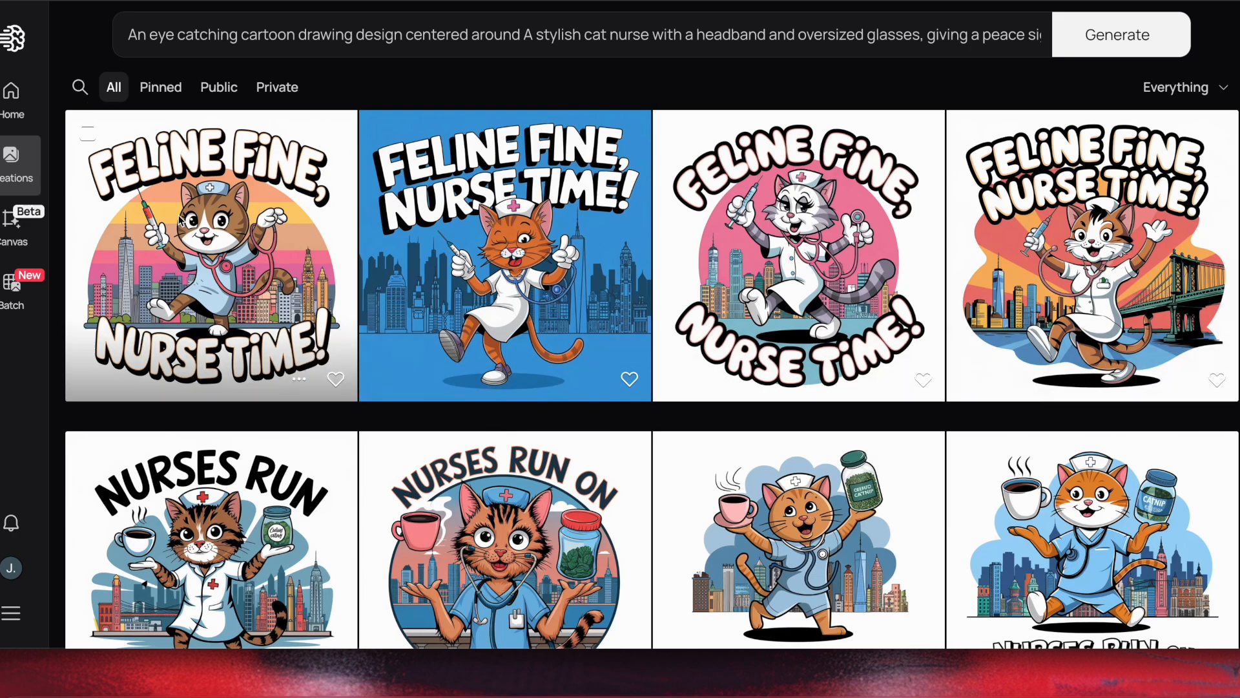
- Switch to Adobe Illustrator and apply Image Trace to the "Nurse Practitioners" cat image, keeping it aligned on the artboard
click(854, 284)
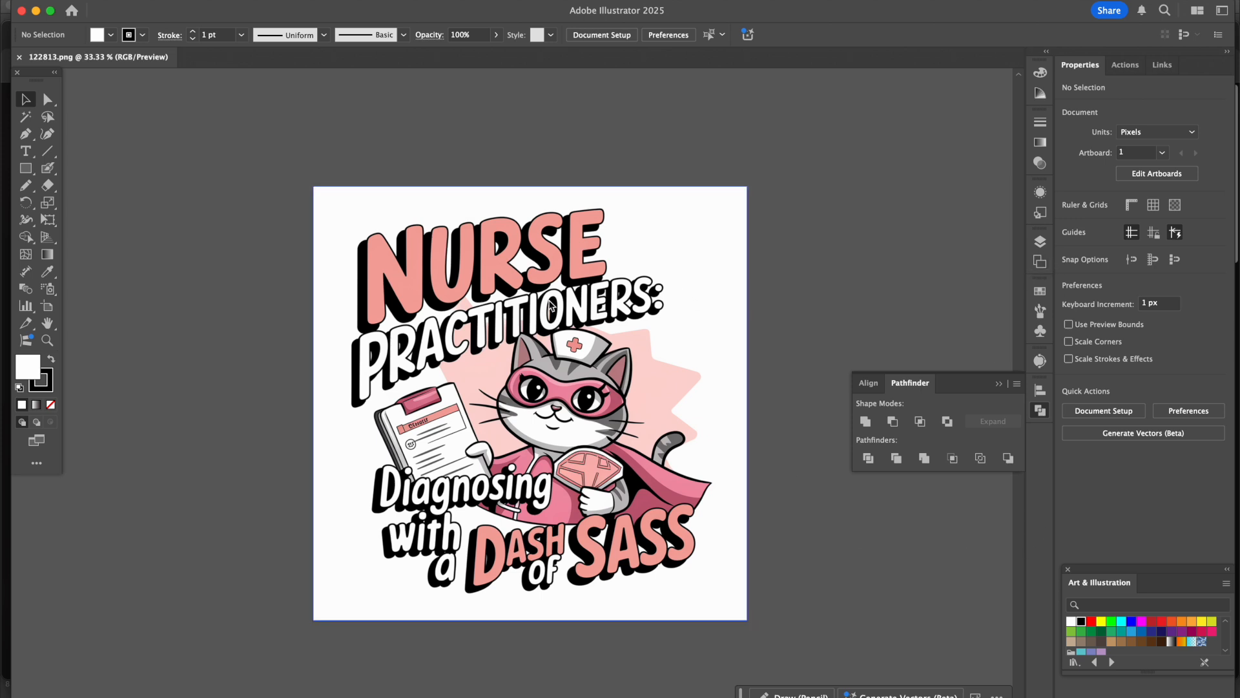
drag(649, 391, 729, 443)
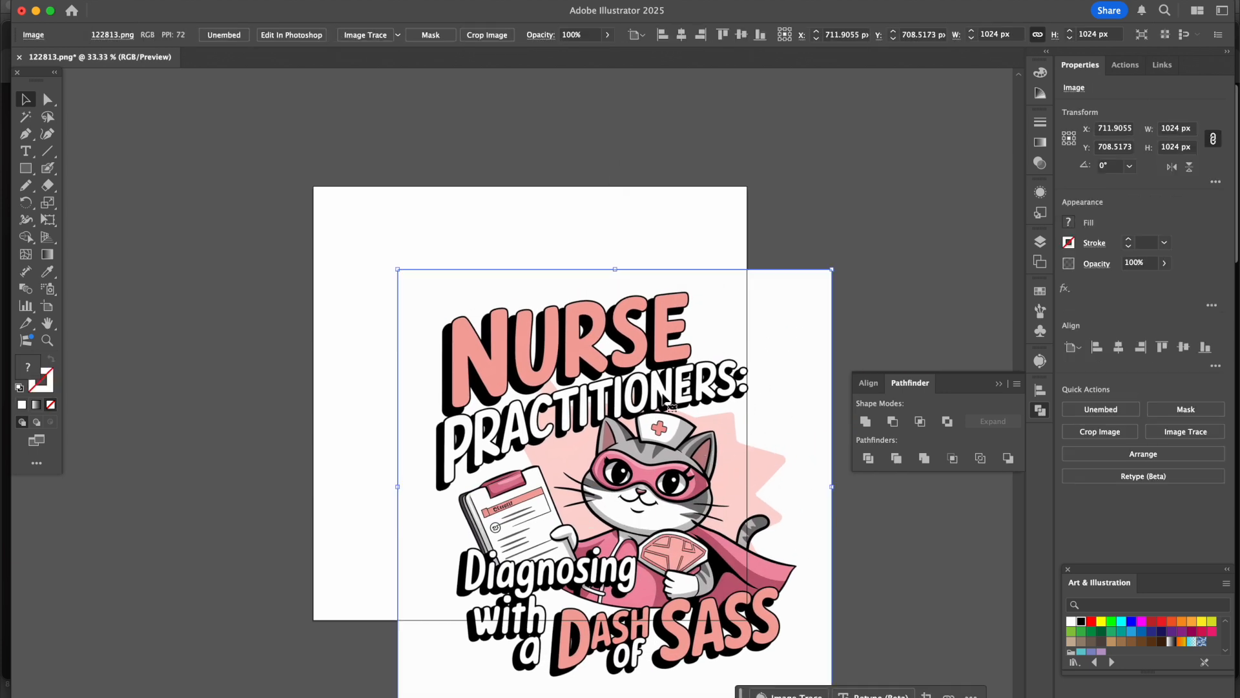
drag(620, 517, 535, 437)
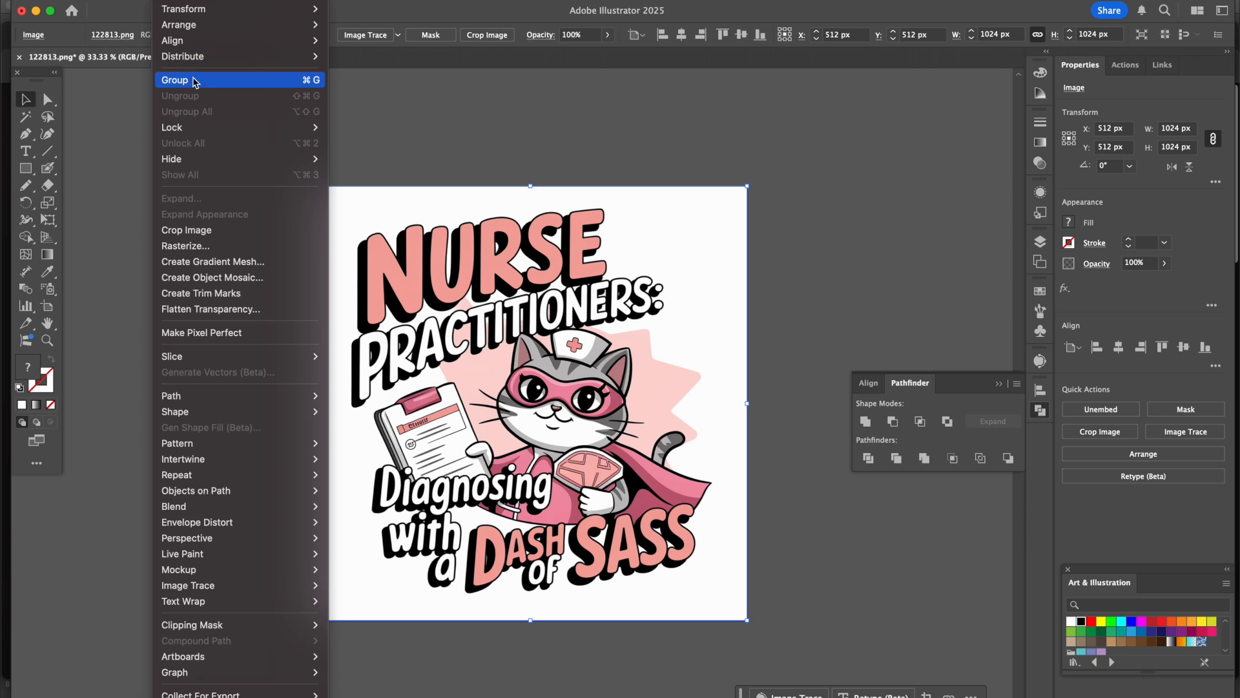
mouse_move(231, 585)
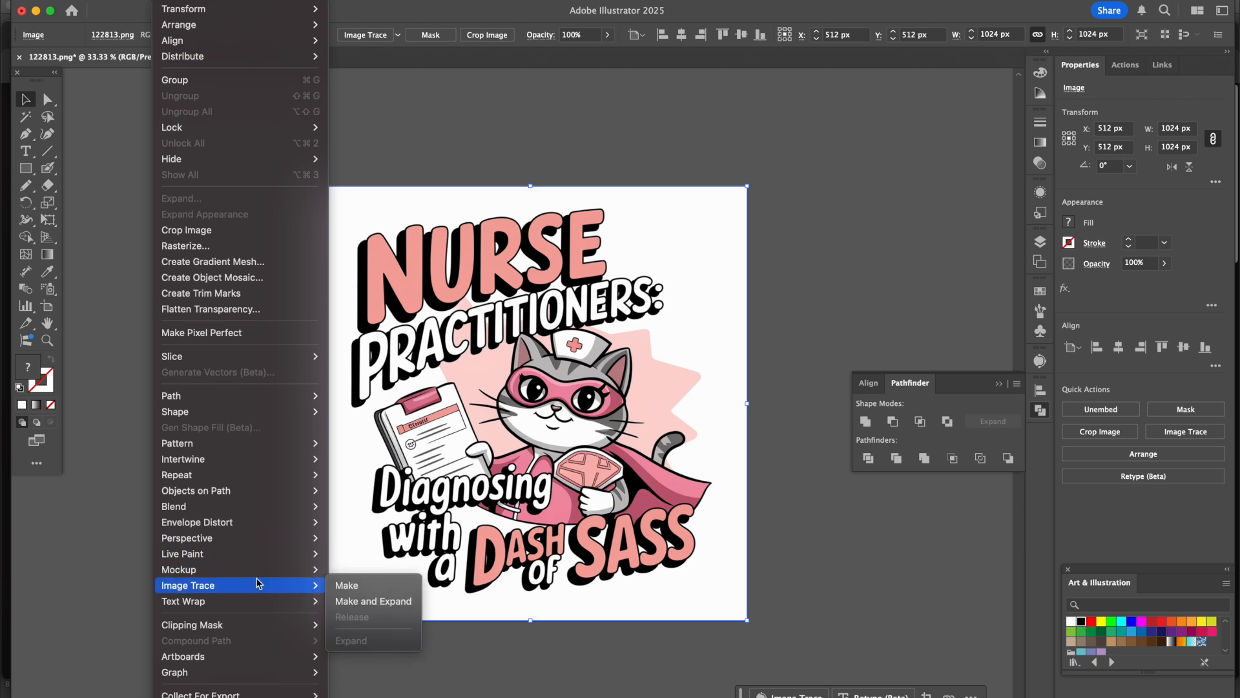
click(347, 586)
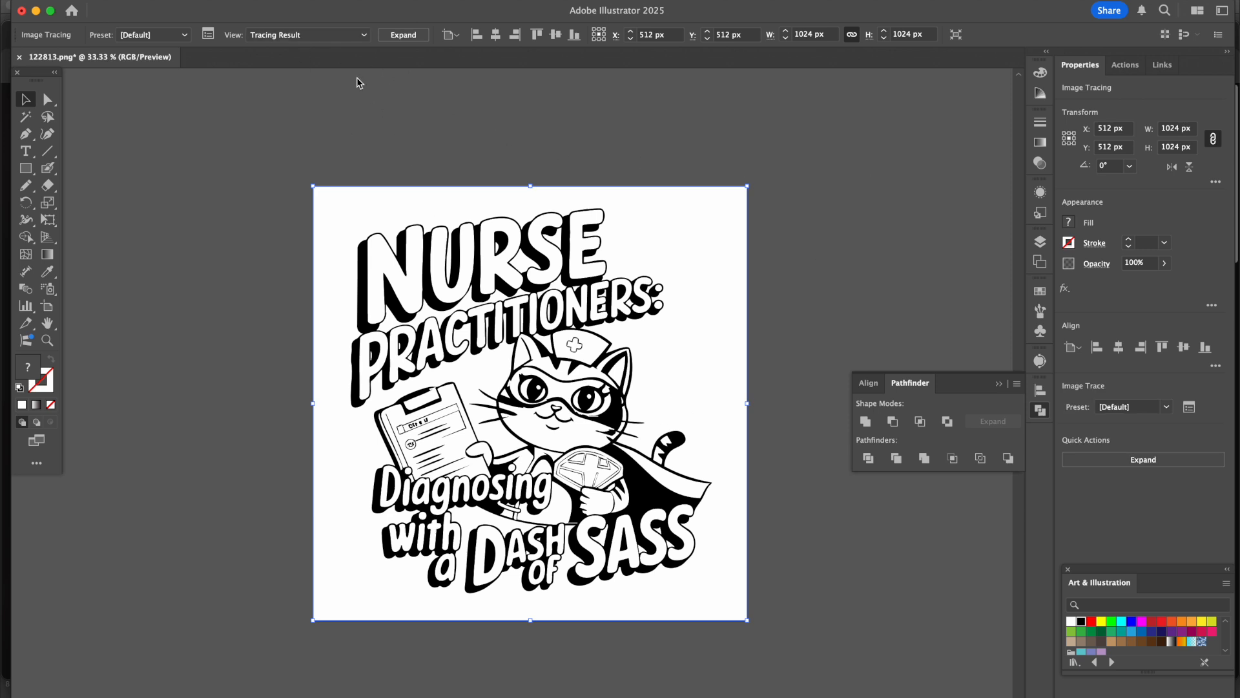
- Try the 16 Colors tracing preset on the artwork, then undo it
click(158, 34)
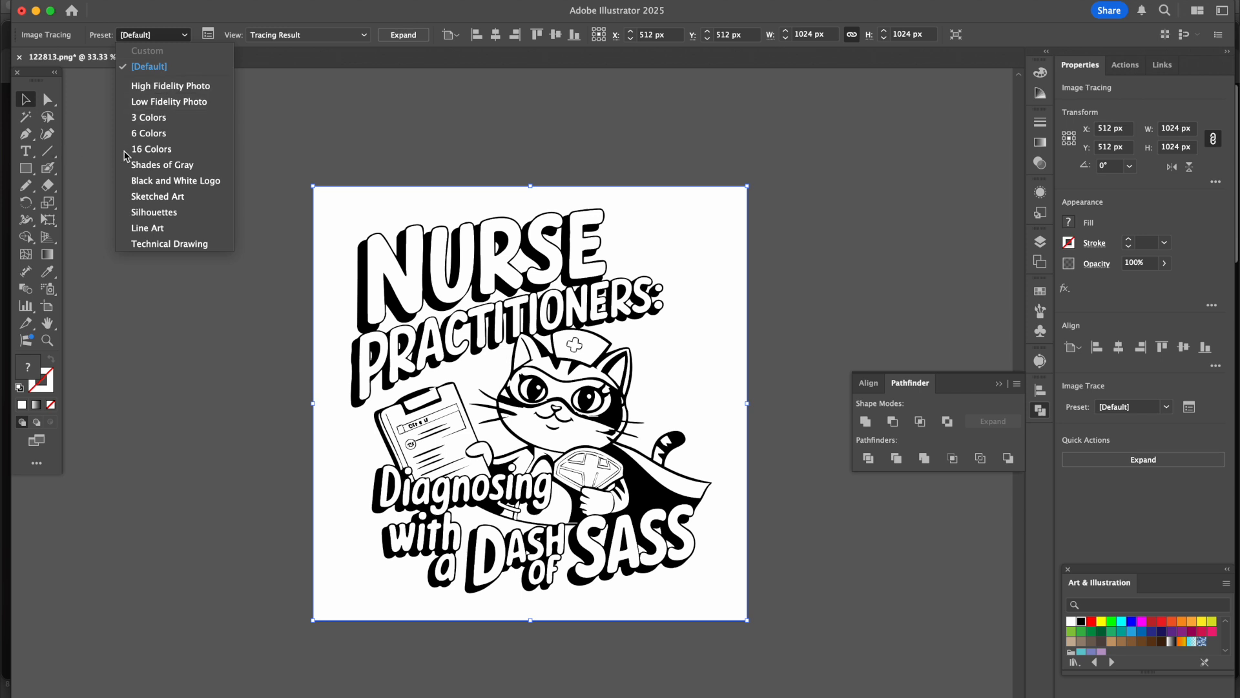
click(151, 149)
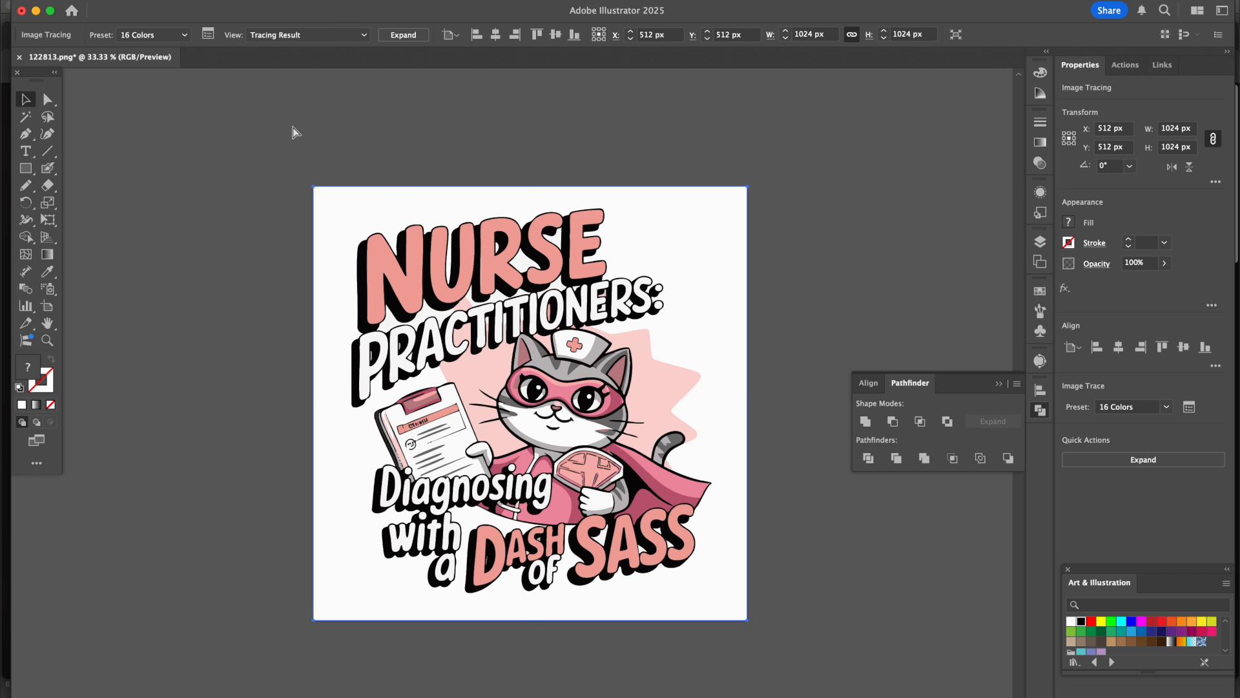
key(super+z)
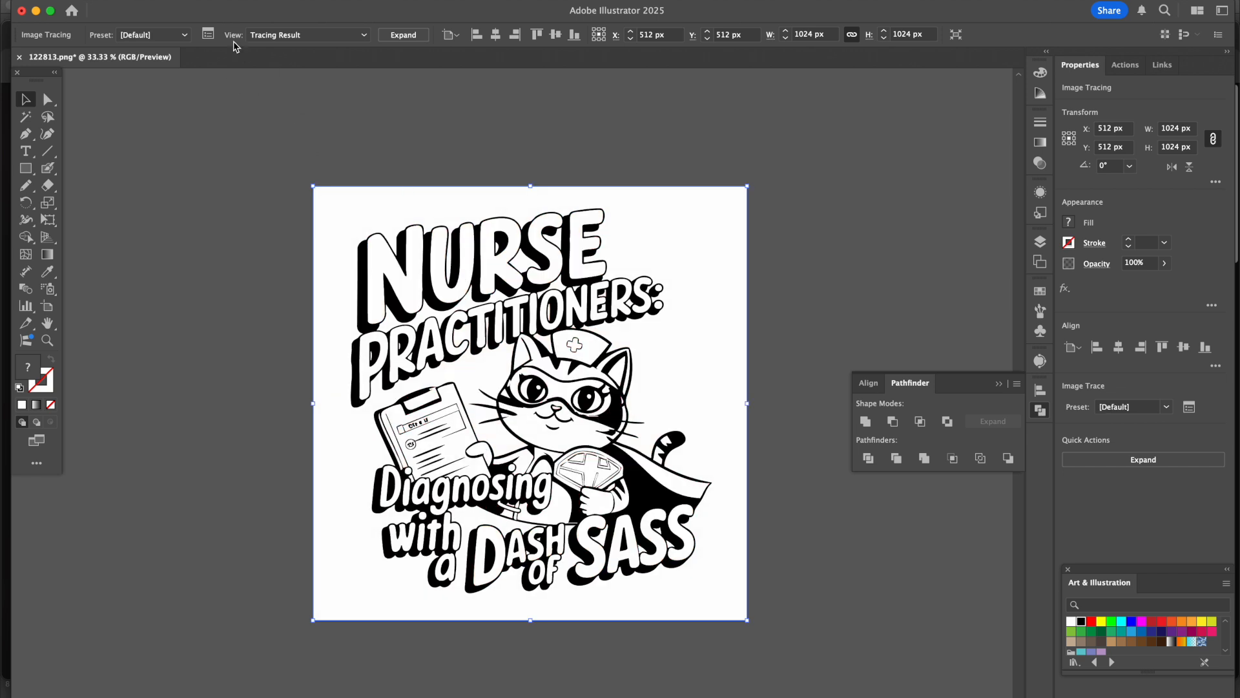
- Set the image tracing preset to Low Fidelity Photo and expand the traced artwork into vector shapes
click(183, 36)
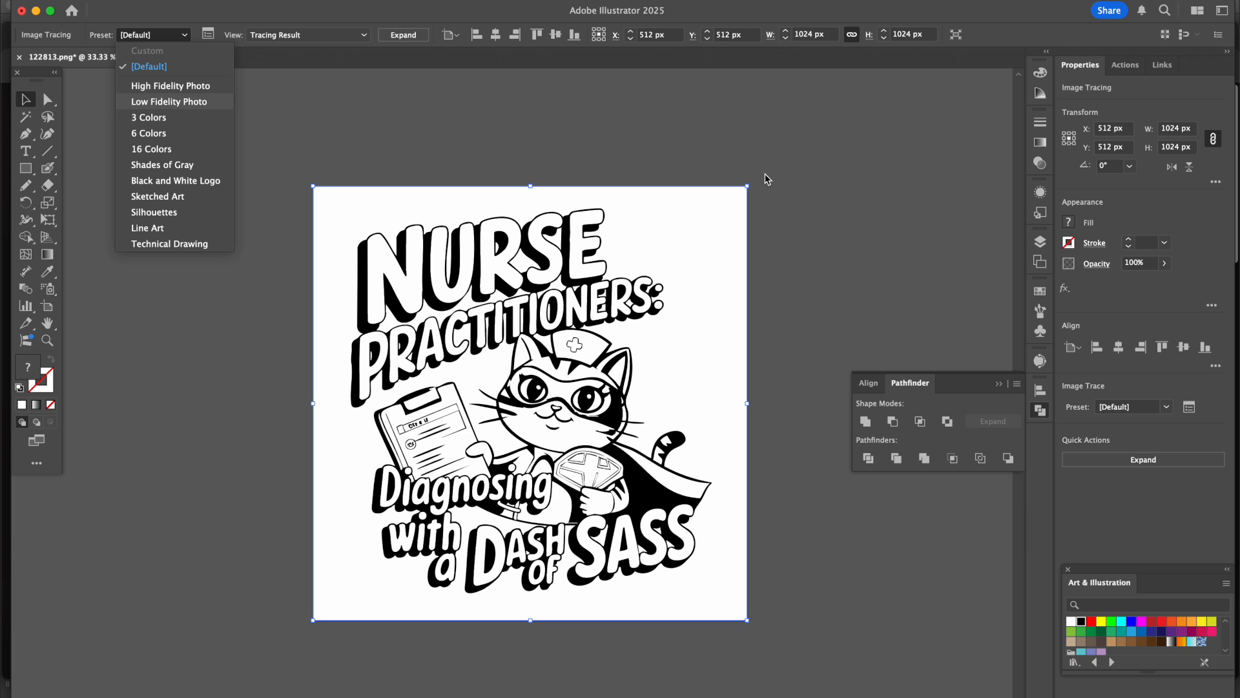
key(Return)
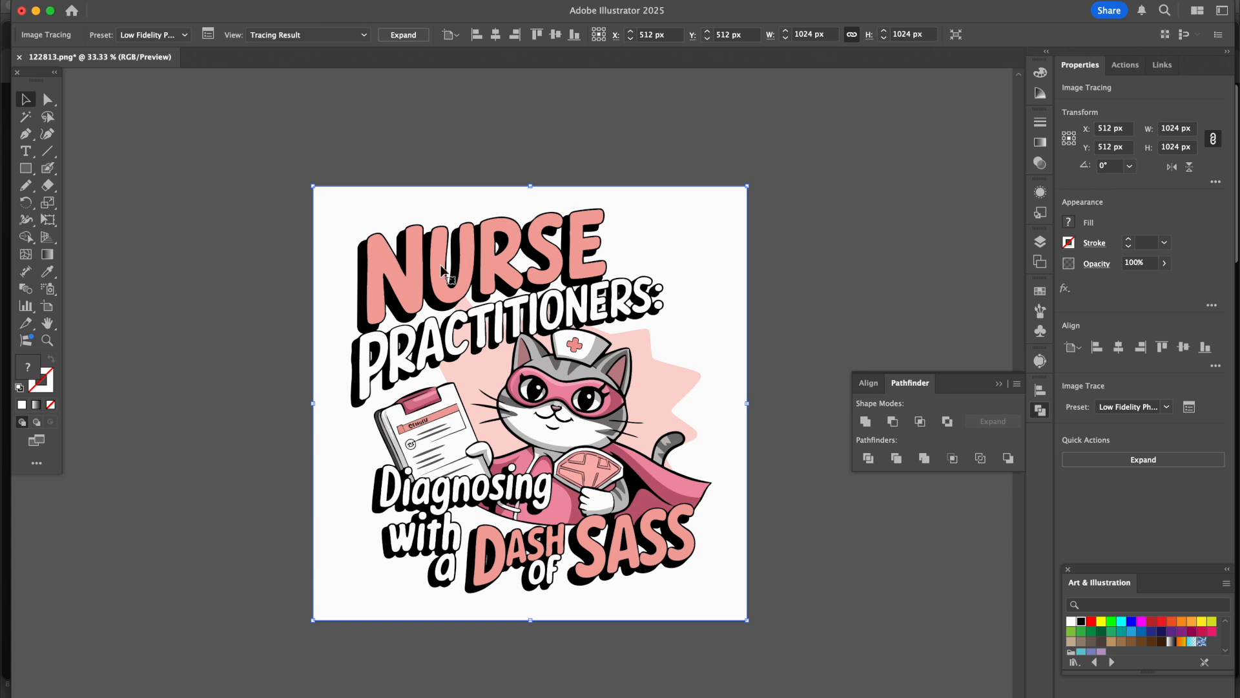
click(1113, 459)
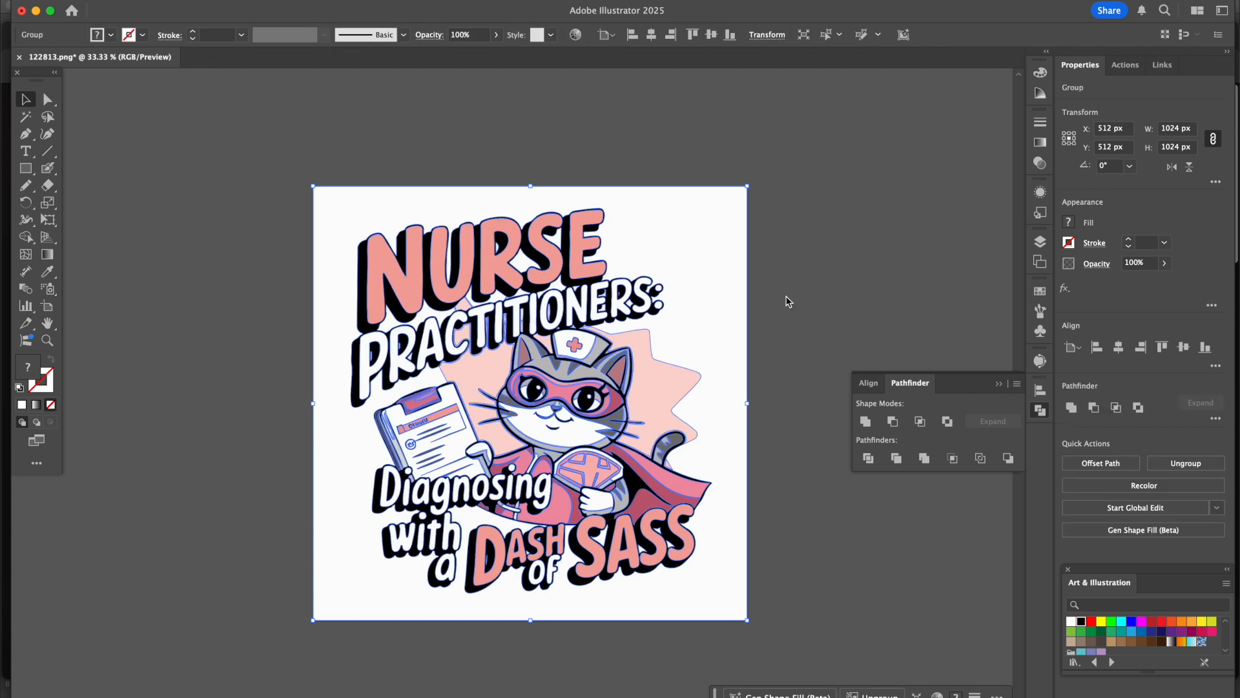
- Merge the expanded cat artwork's vector shapes with the Pathfinder Merge operation
click(789, 296)
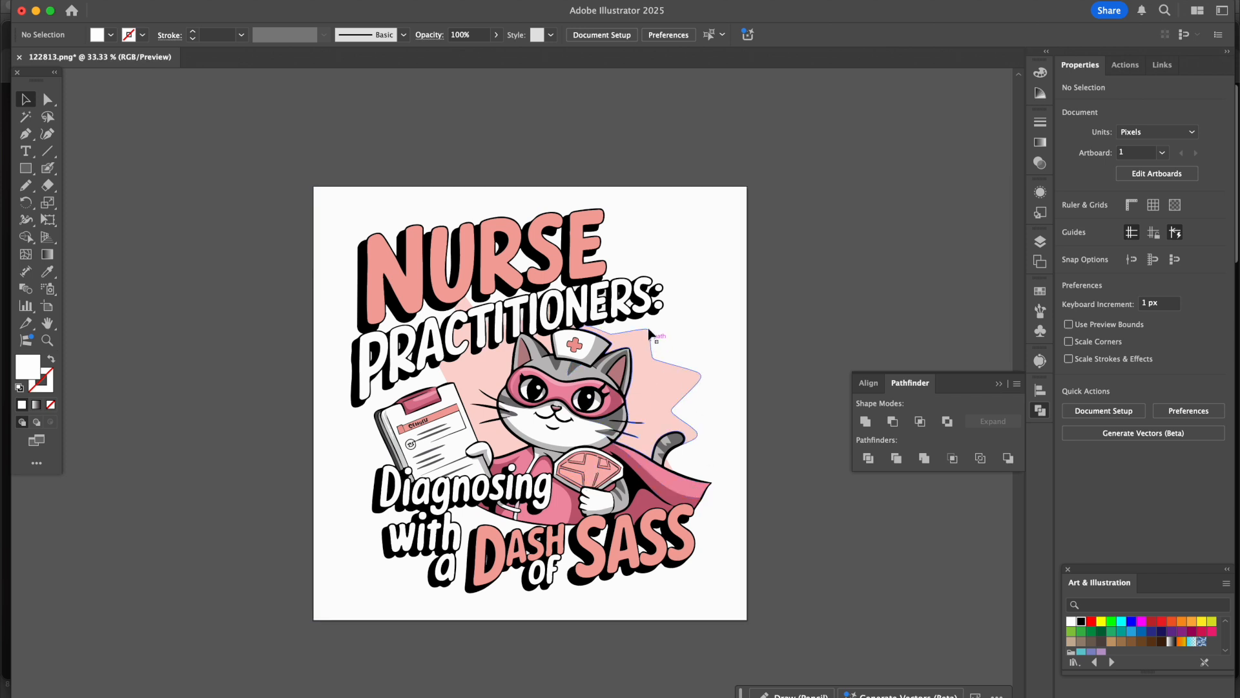
mouse_move(270, 148)
mouse_down()
mouse_move(724, 640)
mouse_move(767, 657)
mouse_move(292, 314)
mouse_move(354, 221)
mouse_up()
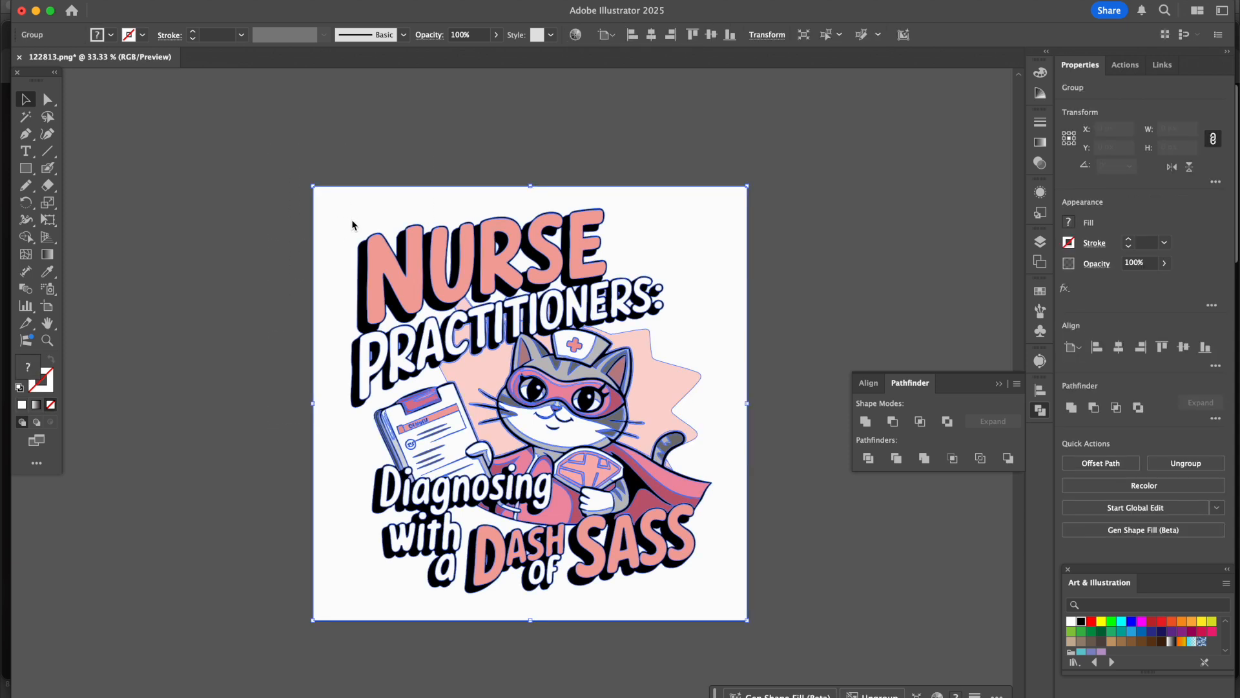
click(1216, 419)
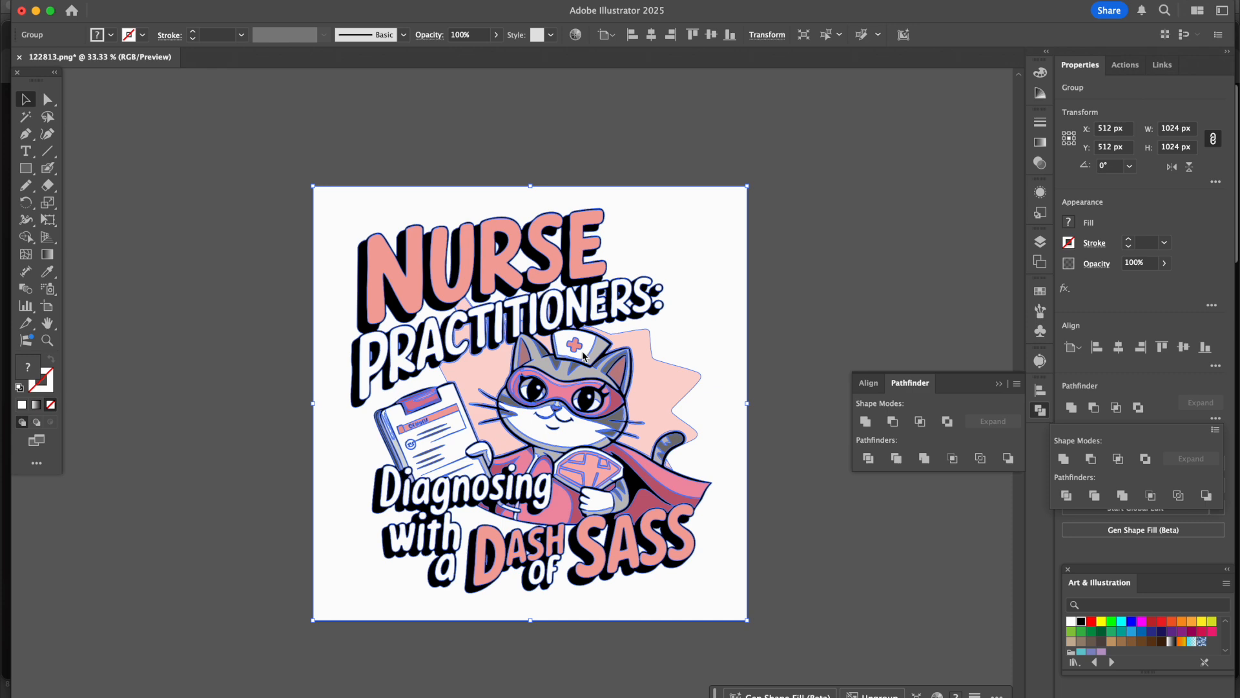
click(1122, 495)
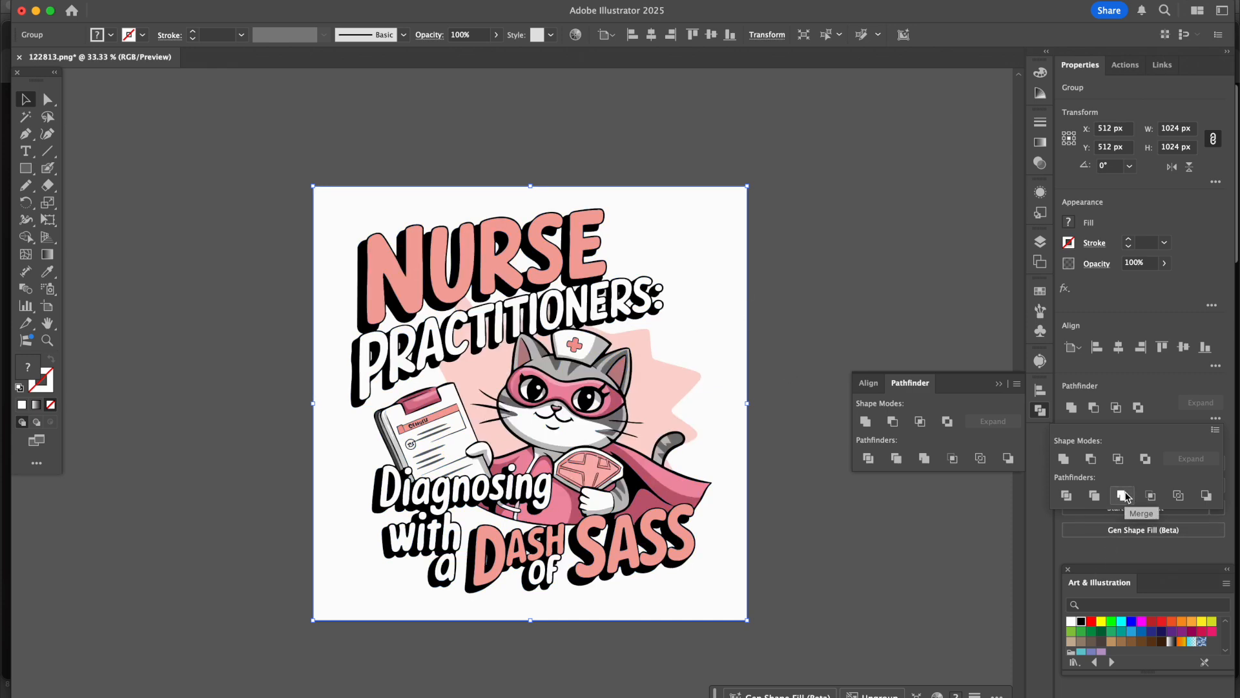
click(848, 293)
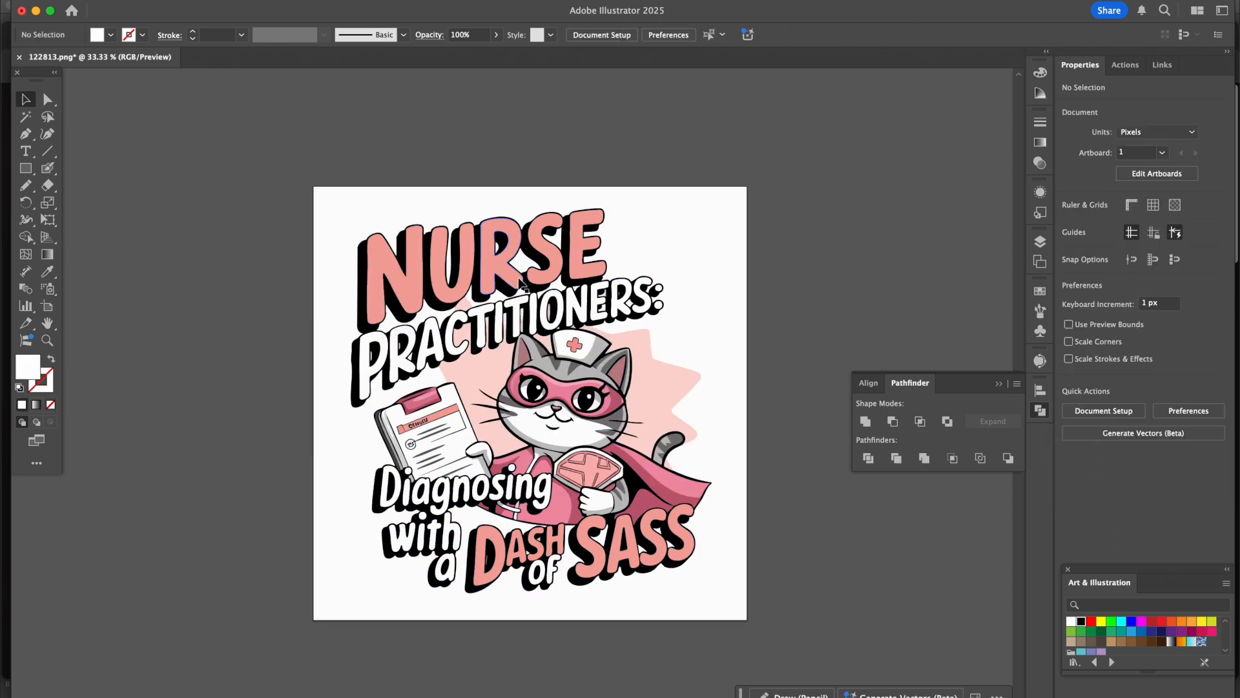
- Ungroup the merged artwork and move all its pieces together off the artboard, to its left
click(609, 263)
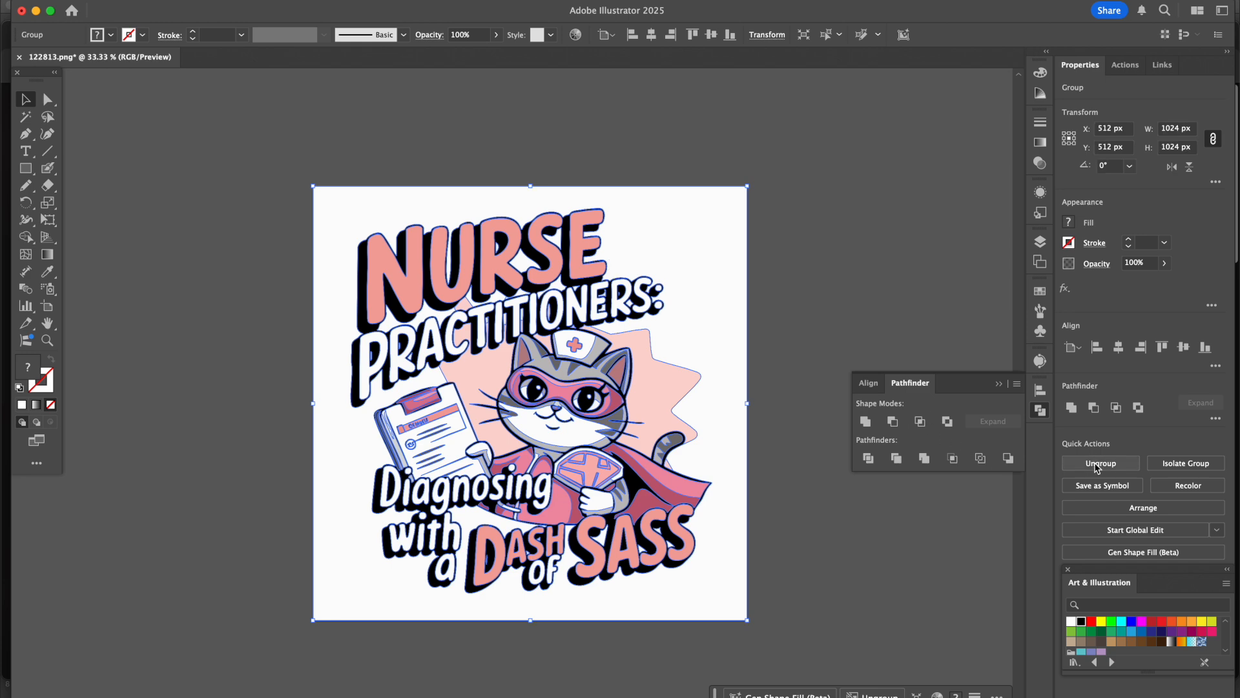
click(1098, 464)
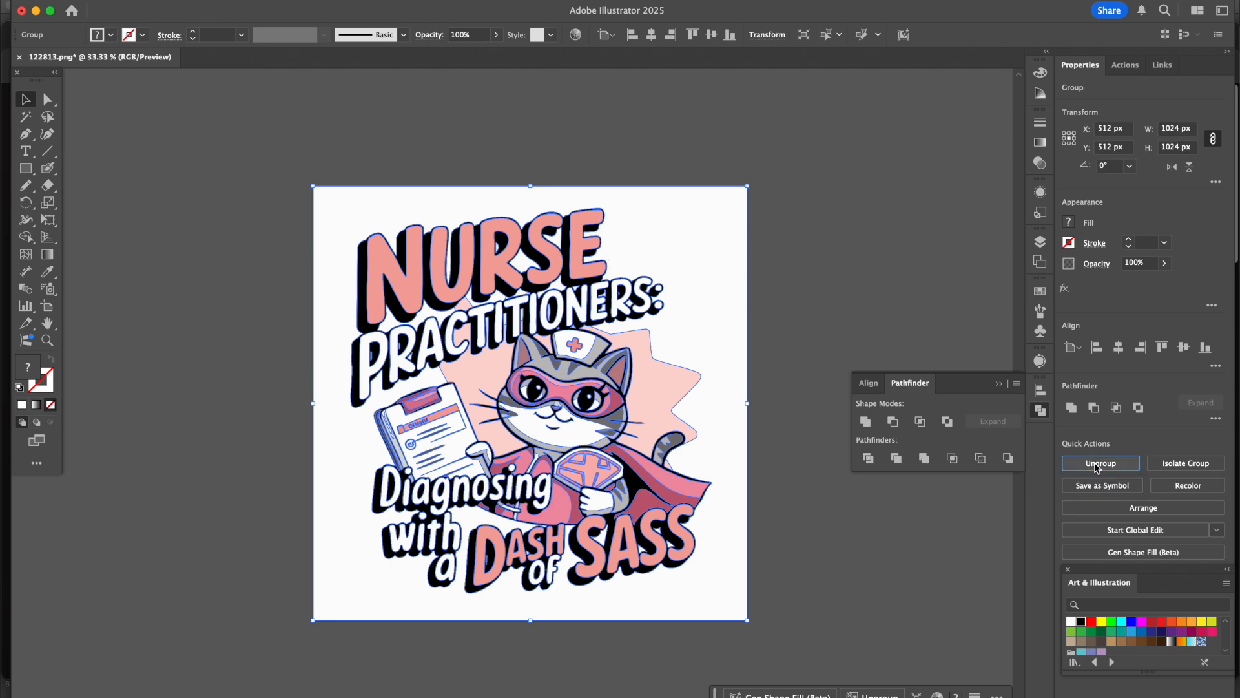
click(894, 243)
drag(281, 208, 783, 629)
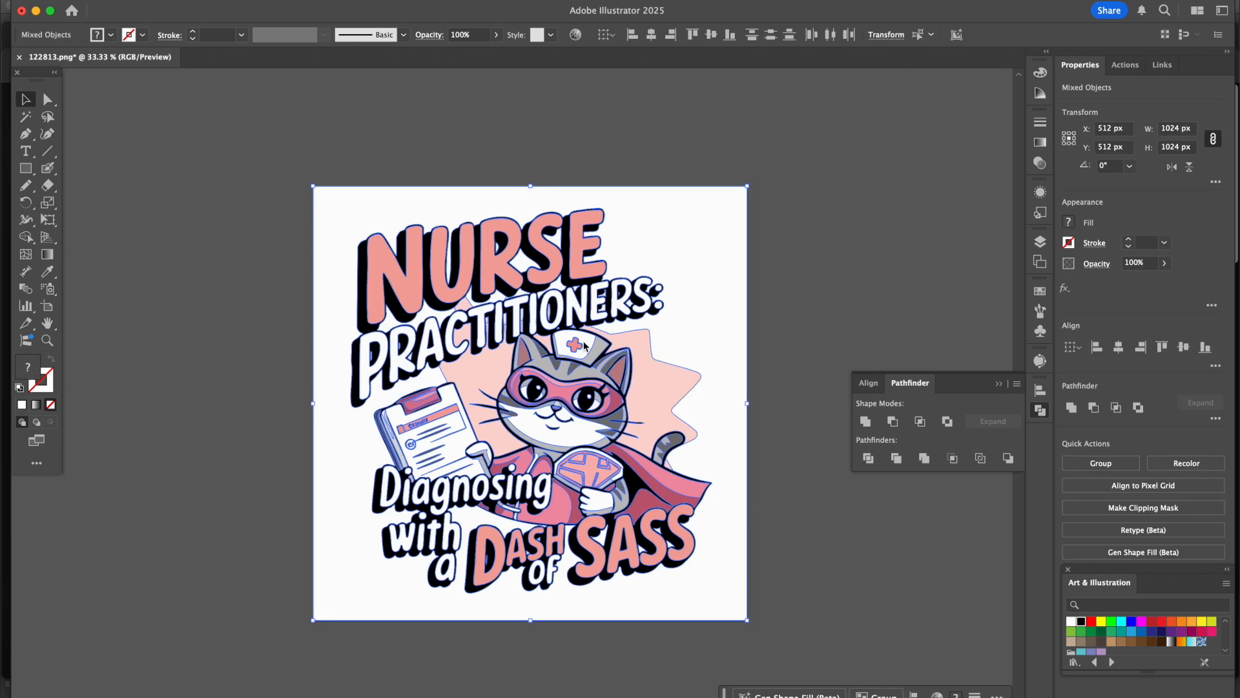
key(super+minus)
drag(536, 388, 312, 386)
click(380, 261)
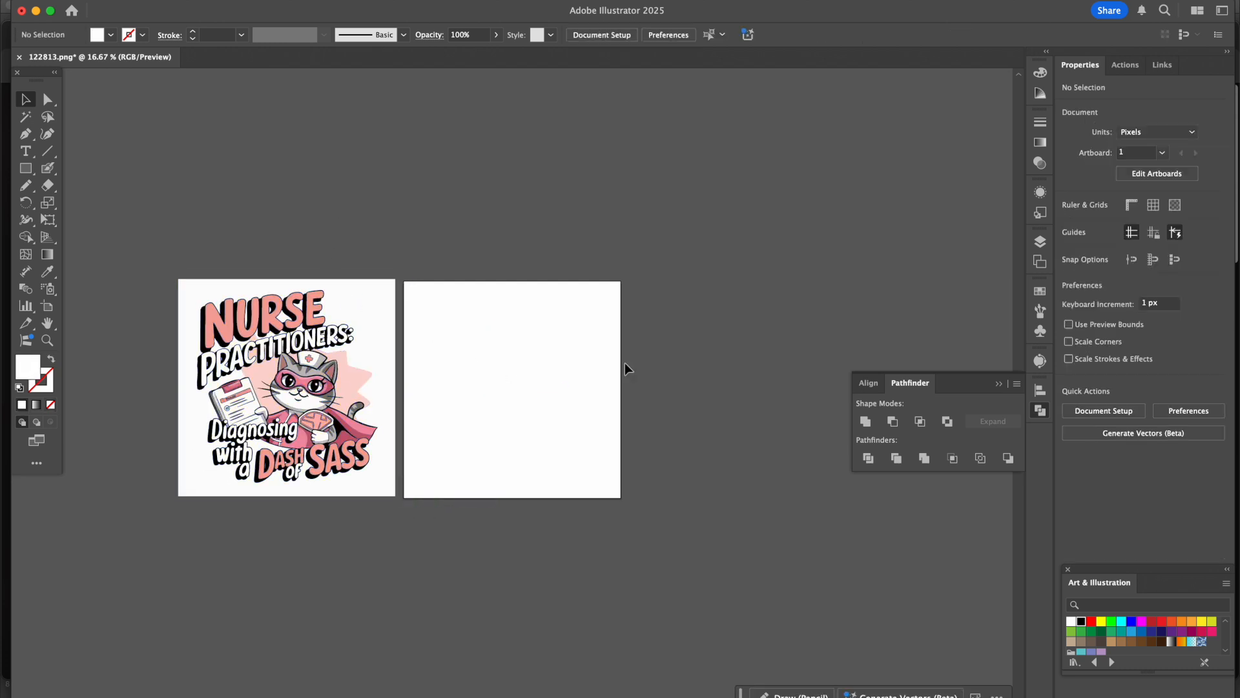
- Delete the white background shape and the leftover white pieces between the NURSE and PRACTITIONERS lettering
click(374, 313)
key(Delete)
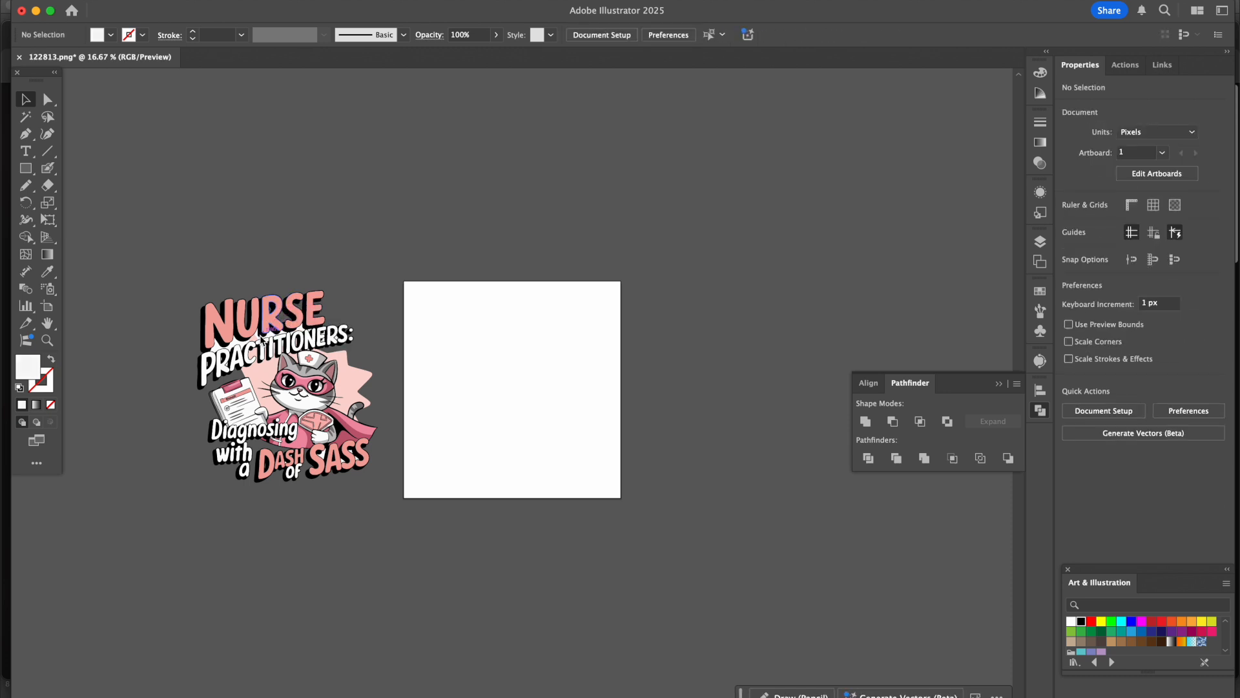
click(258, 341)
key(Delete)
click(259, 340)
key(Delete)
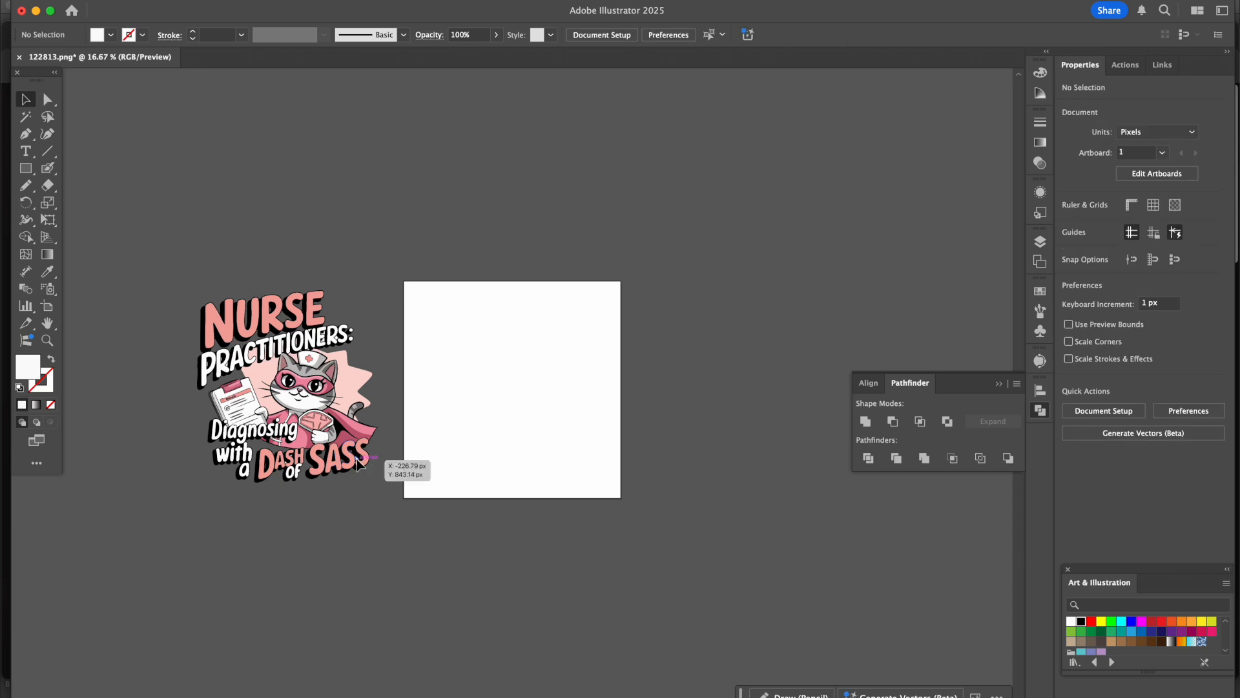
- Group all the remaining artwork pieces and move the group back onto the center of the artboard
drag(168, 229, 438, 644)
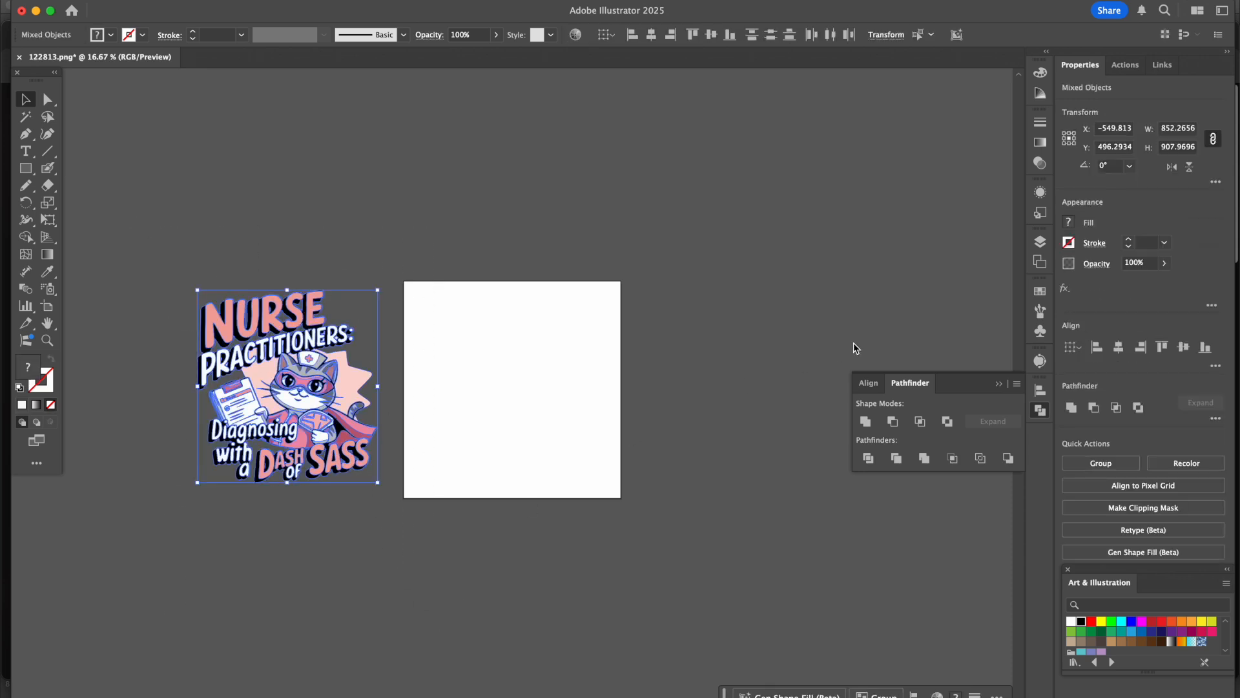
key(super+g)
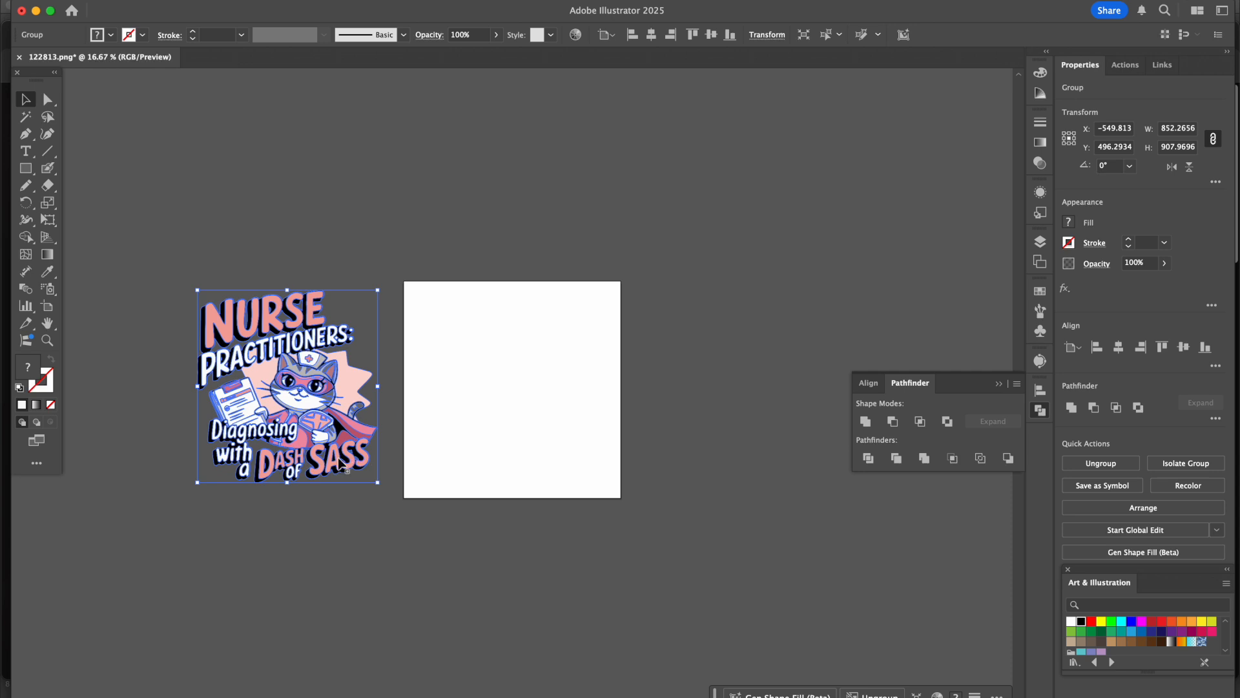
drag(313, 385, 540, 388)
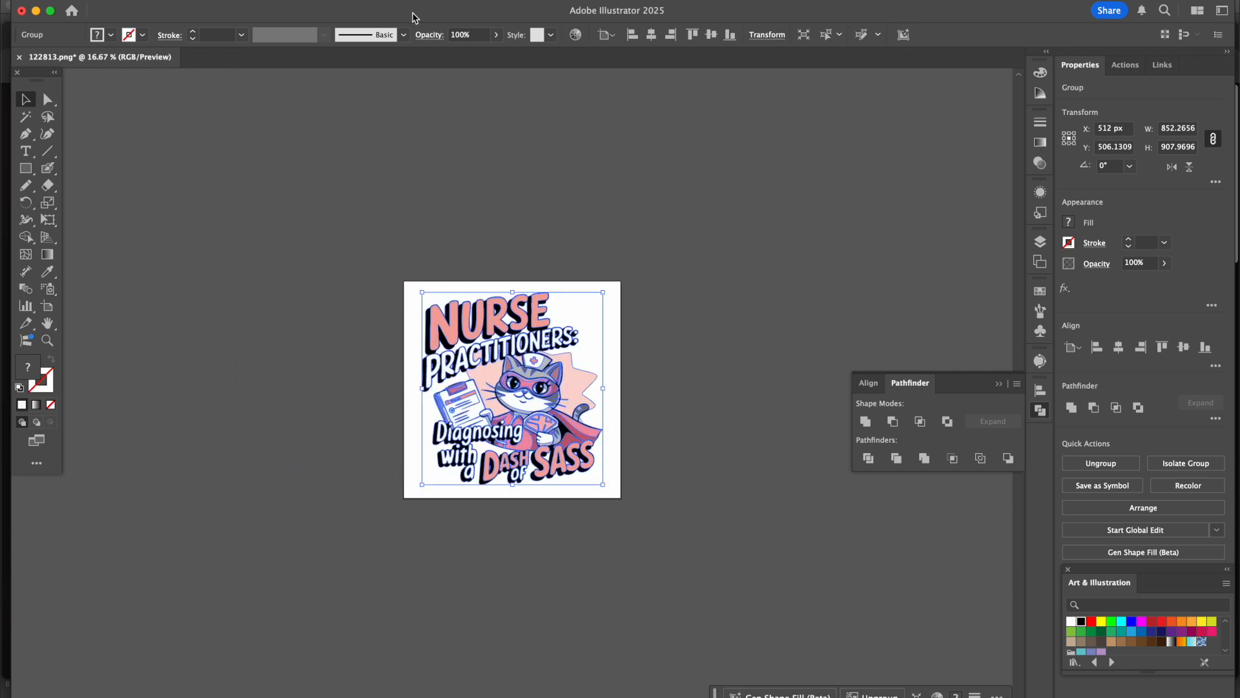
- Check the file formats available for saving the artwork, and cancel without saving
click(121, 7)
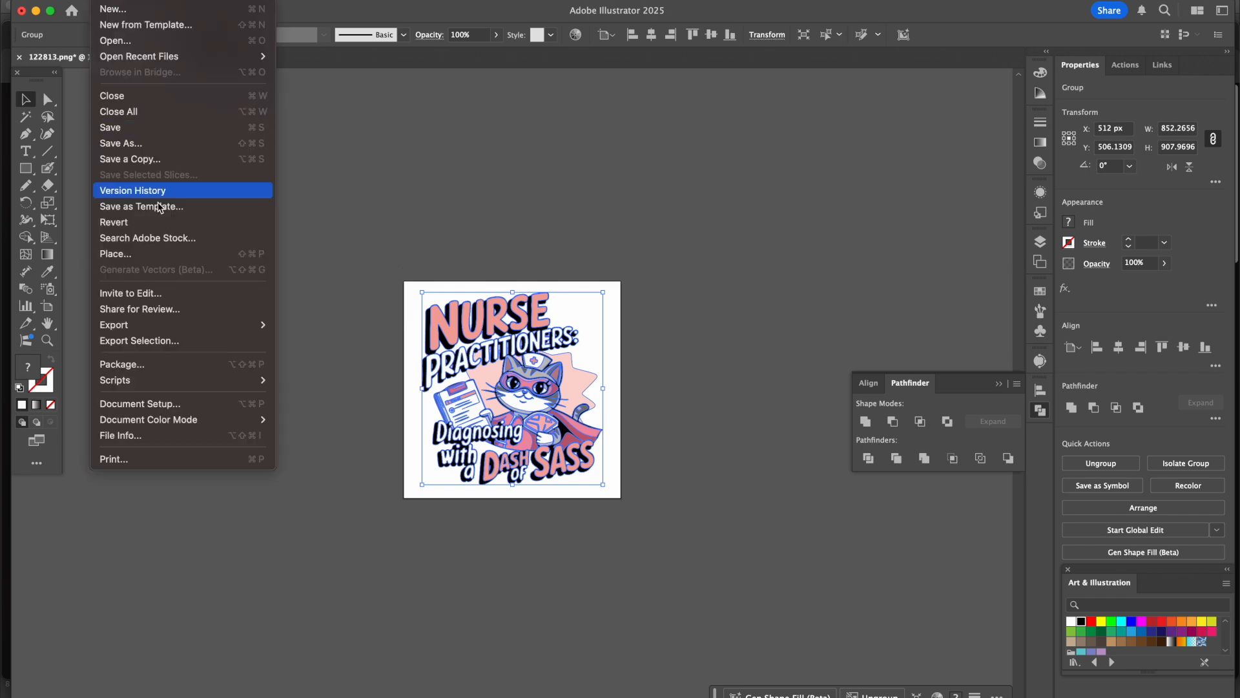
click(155, 129)
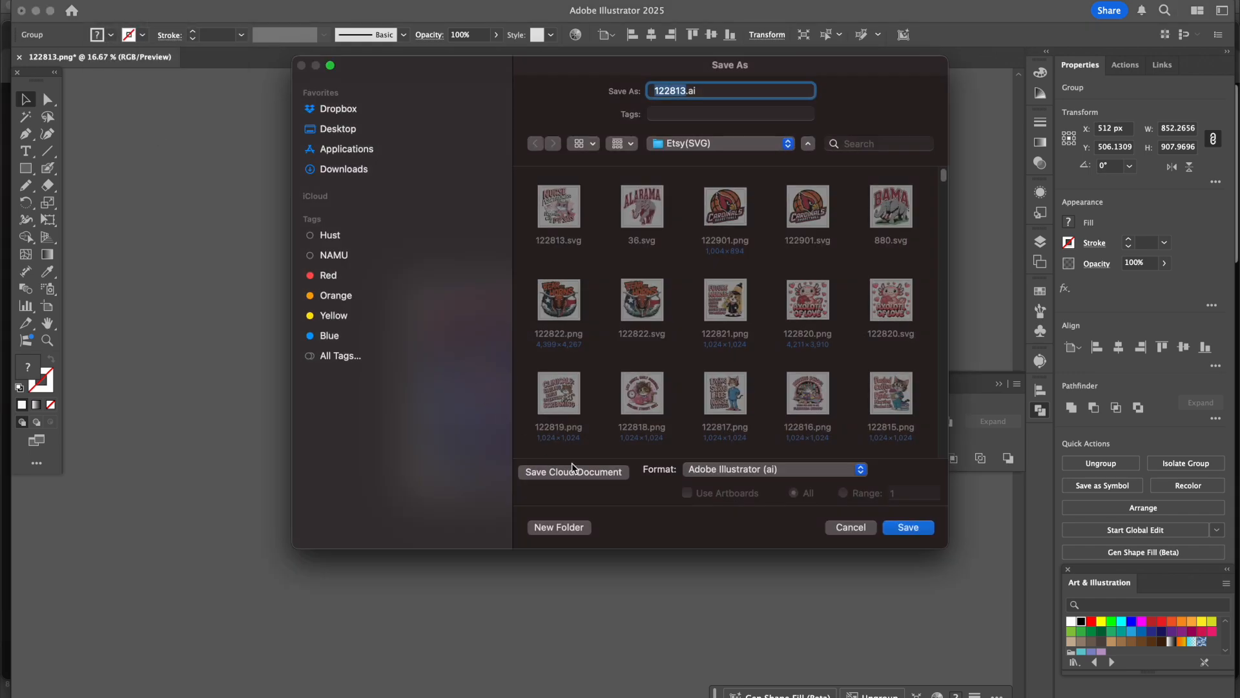
click(710, 476)
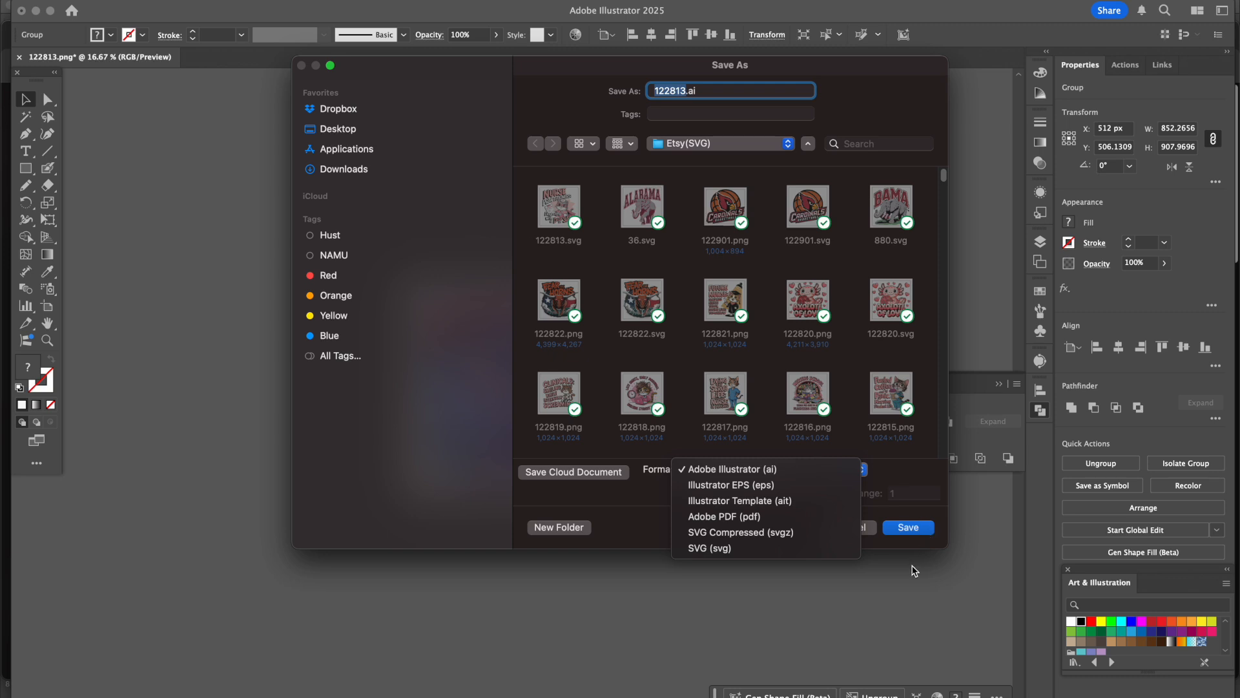
click(868, 531)
click(868, 532)
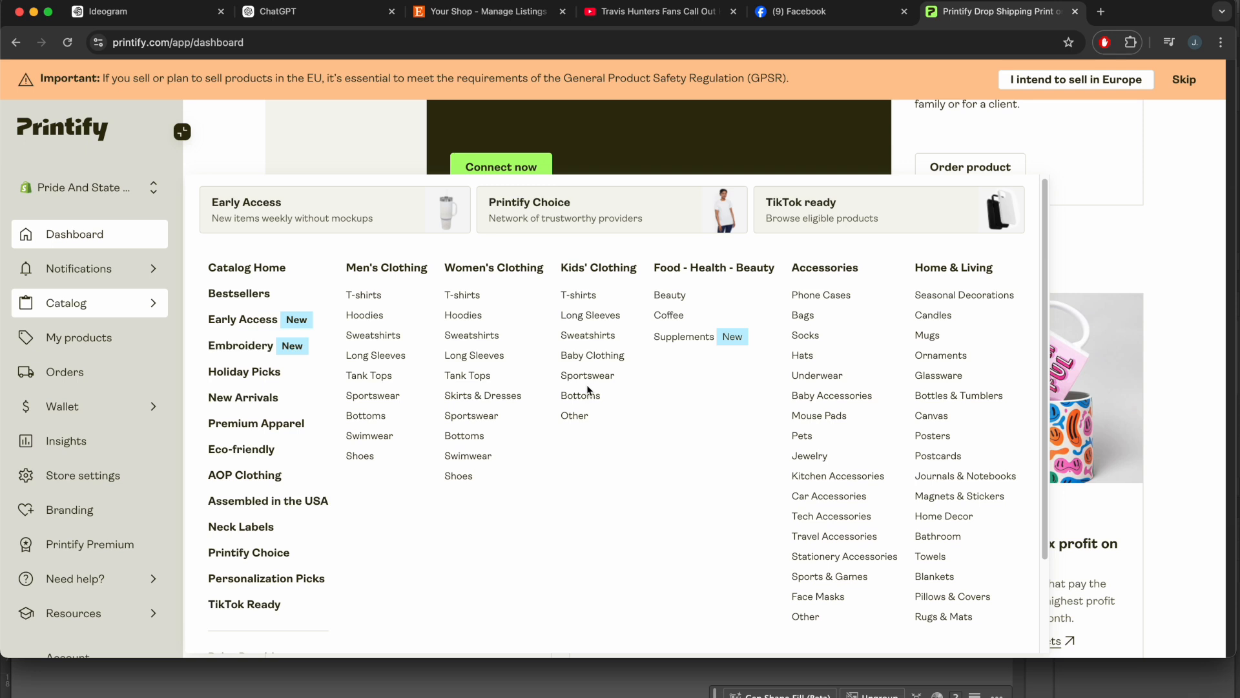
- Switch to Printify and start designing the Unisex Heavy Blend Crewneck Sweatshirt from the men's sweatshirts catalog
scroll(587, 389, down, 1)
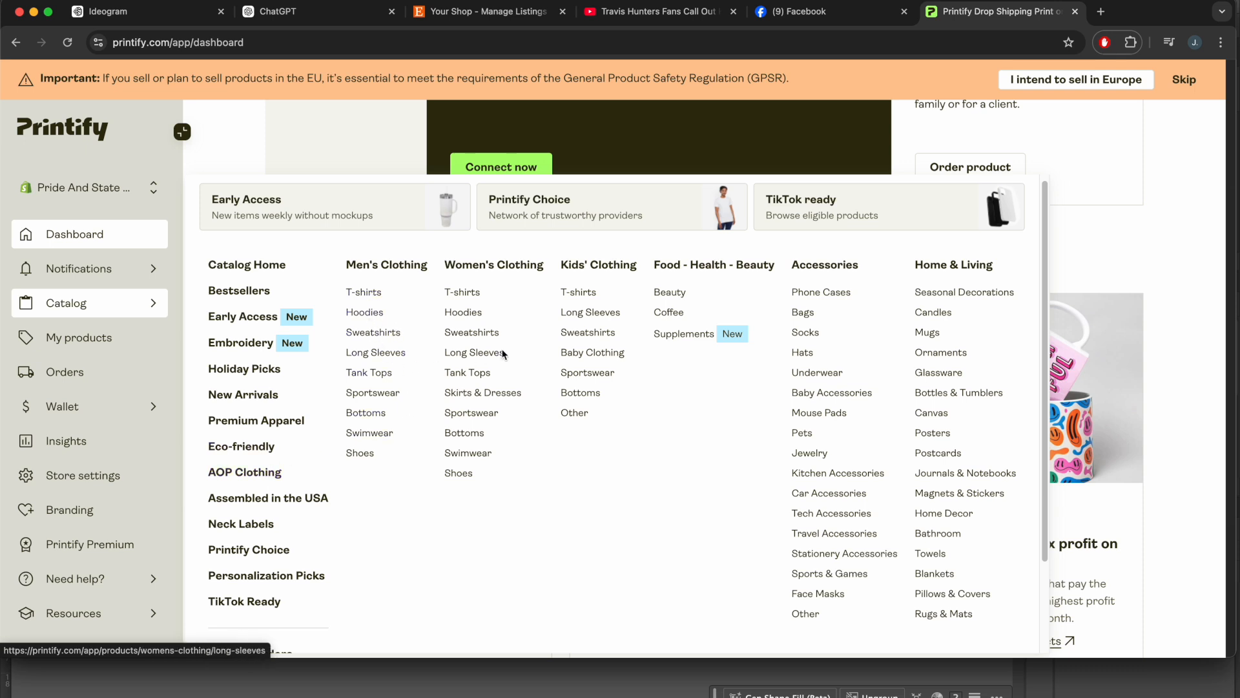
click(379, 336)
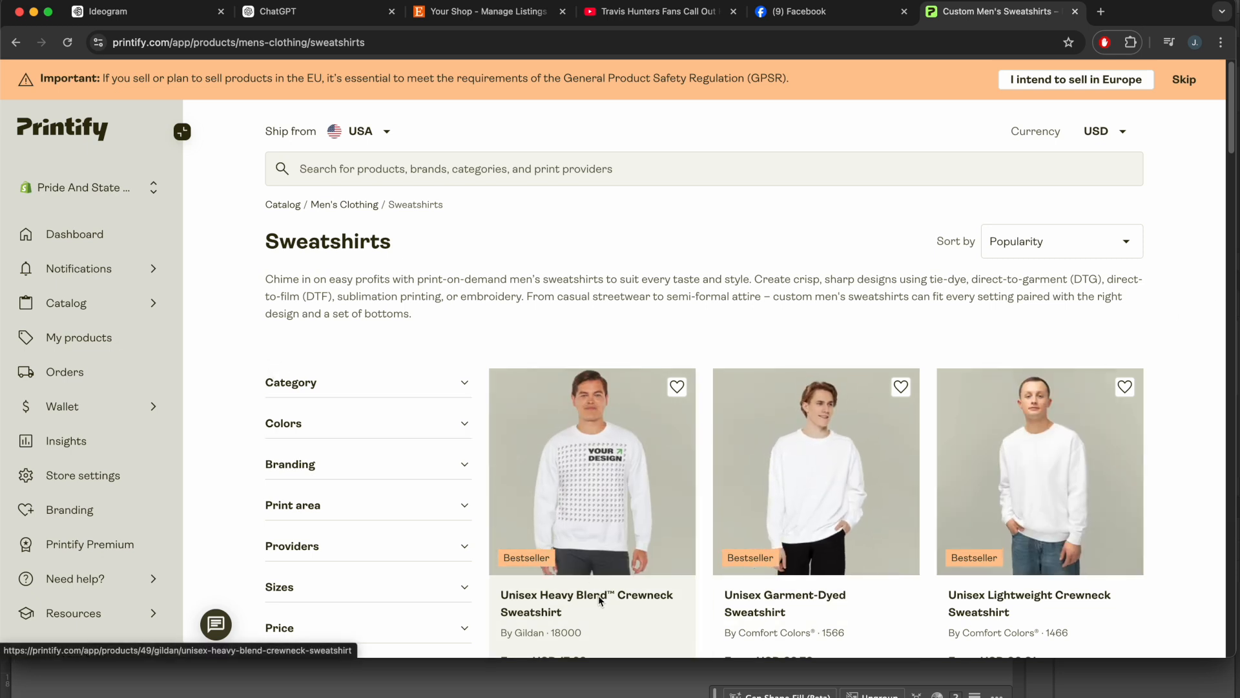
click(614, 475)
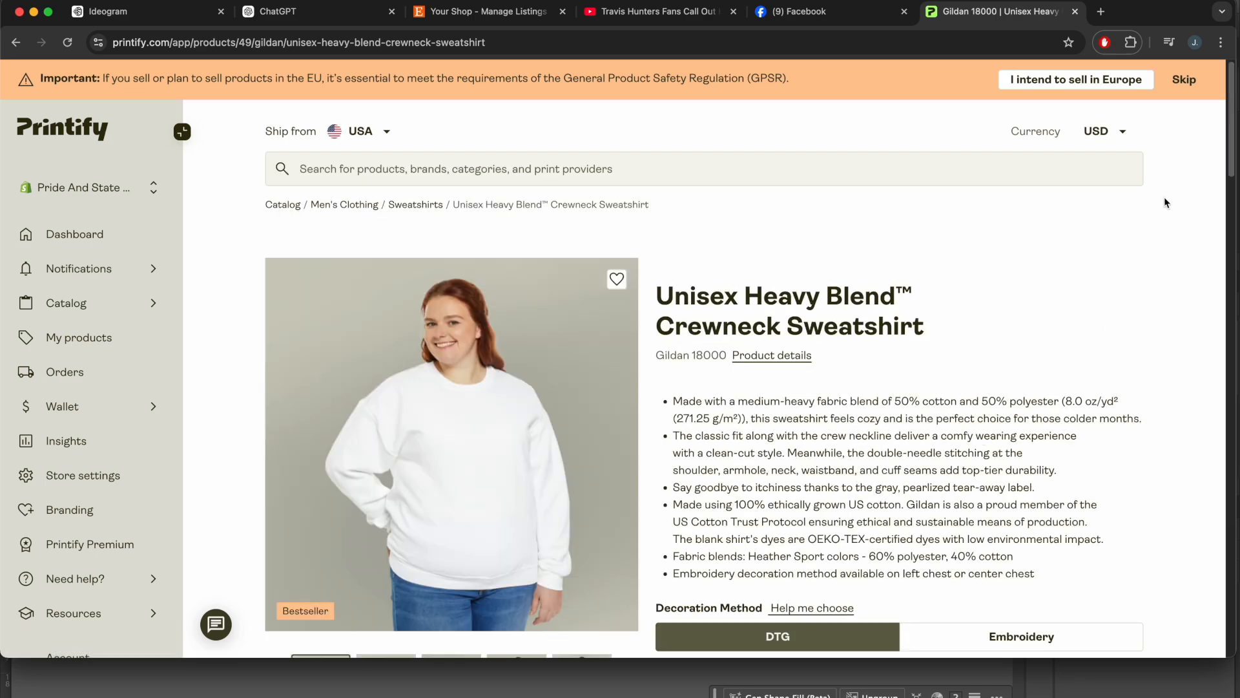
drag(1235, 162, 1233, 211)
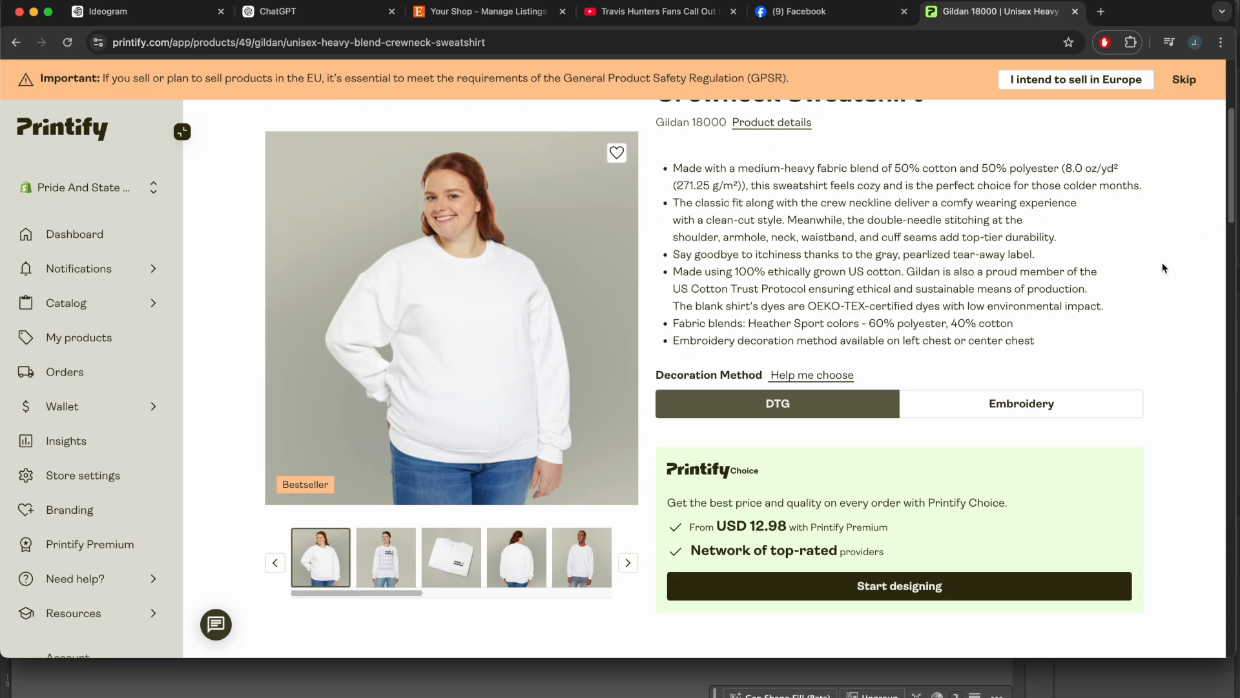
click(900, 586)
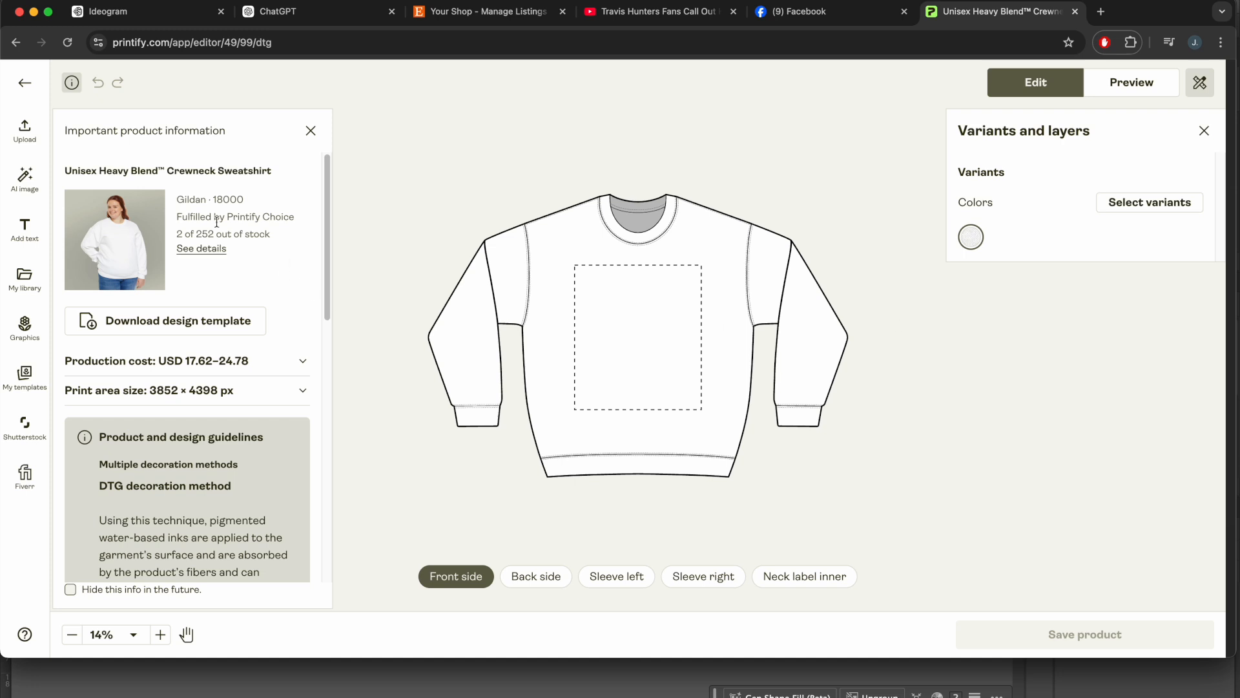
- Upload 122813.svg from the Etsy(SVG) folder on this device onto the sweatshirt's front side
click(25, 133)
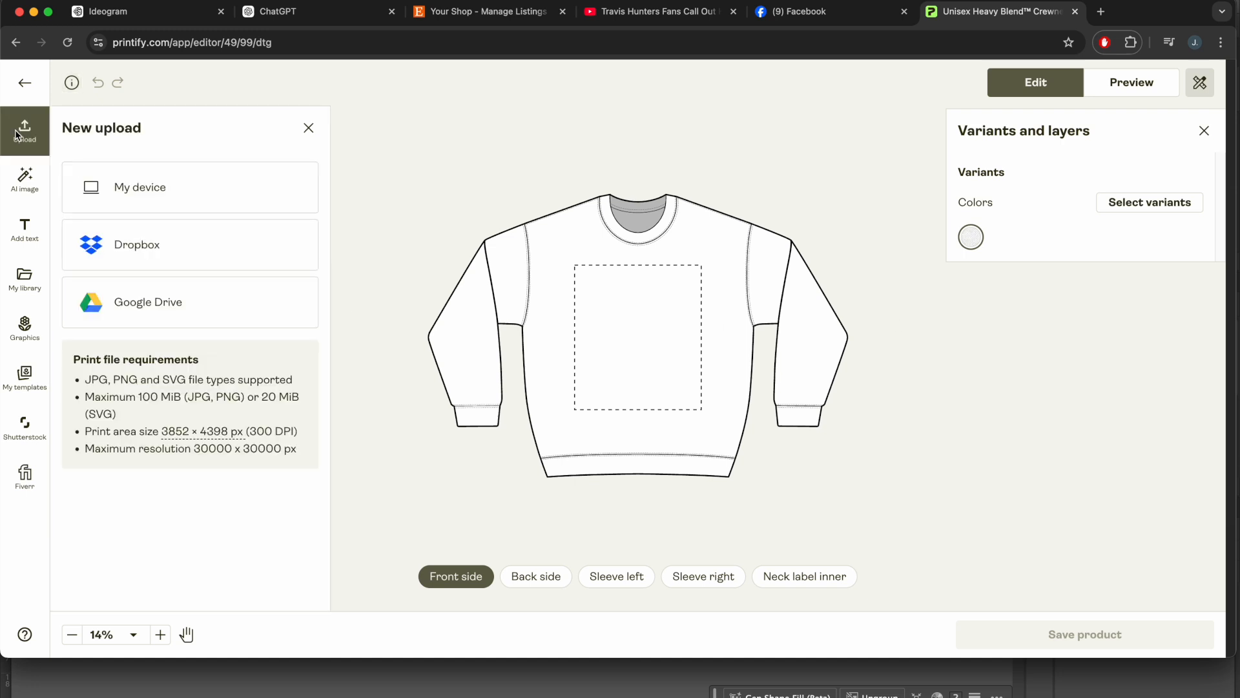
click(145, 188)
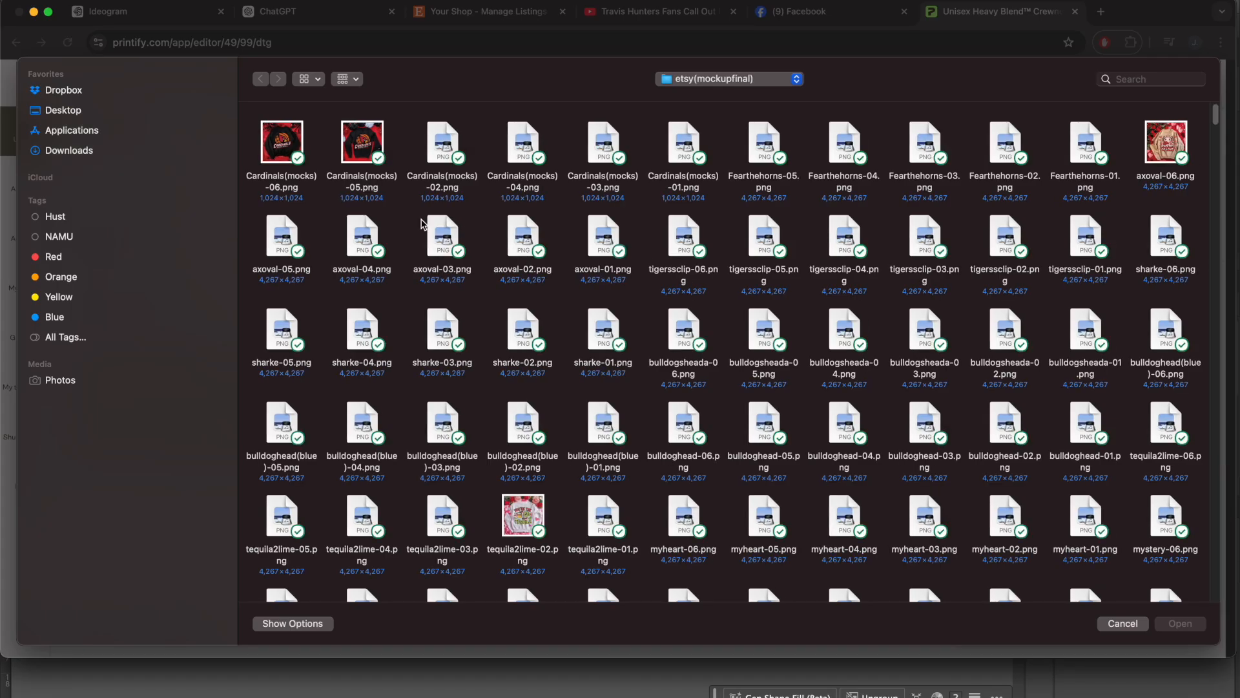
click(743, 78)
click(675, 195)
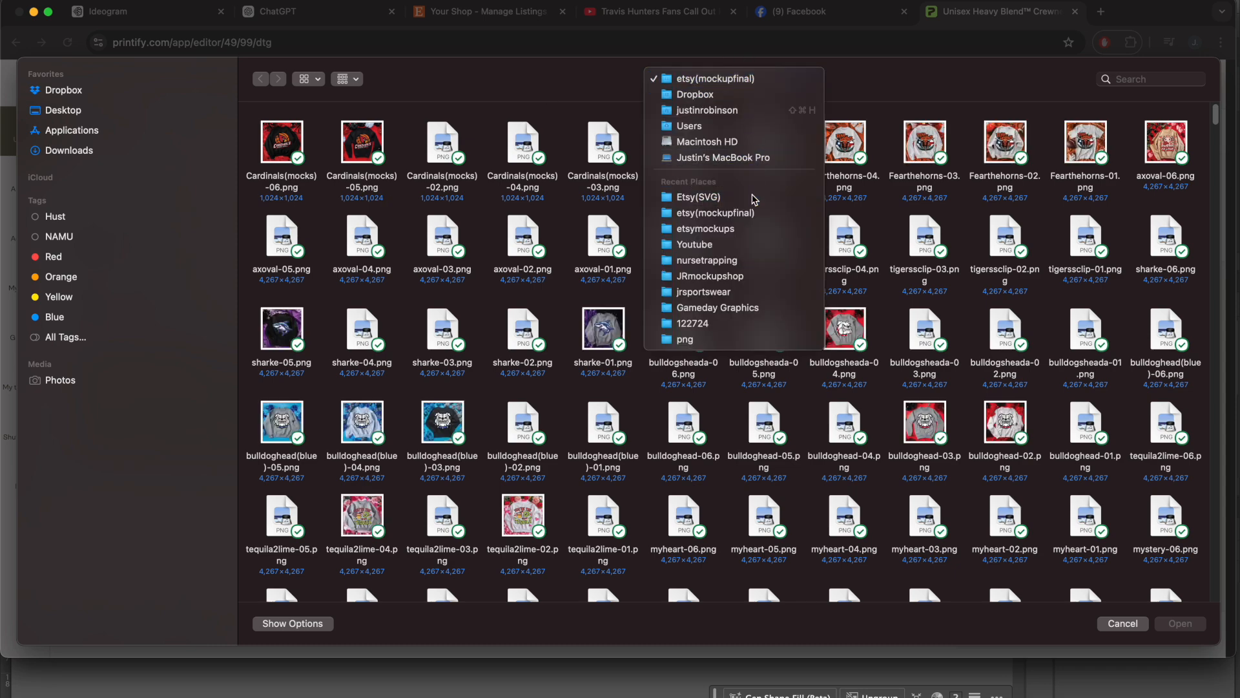
double_click(282, 148)
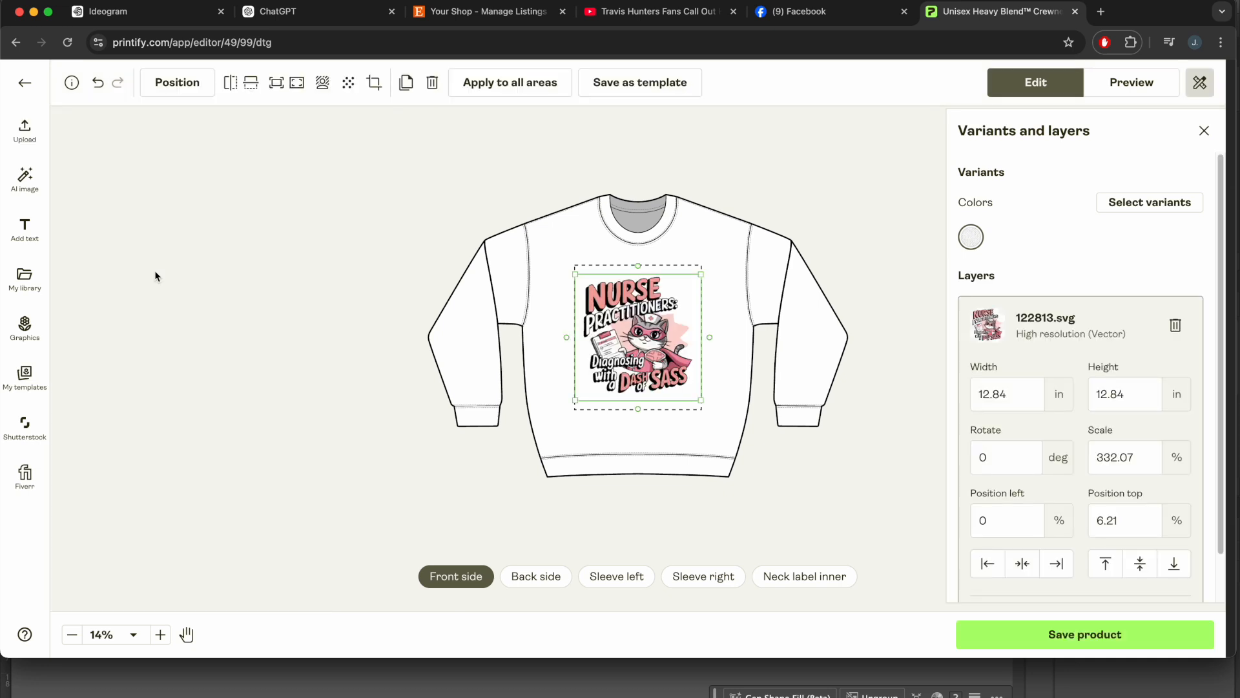
- Enlarge the nurse cat graphic to about 14.01 in wide and center it horizontally and vertically in the front print area
drag(703, 279, 730, 271)
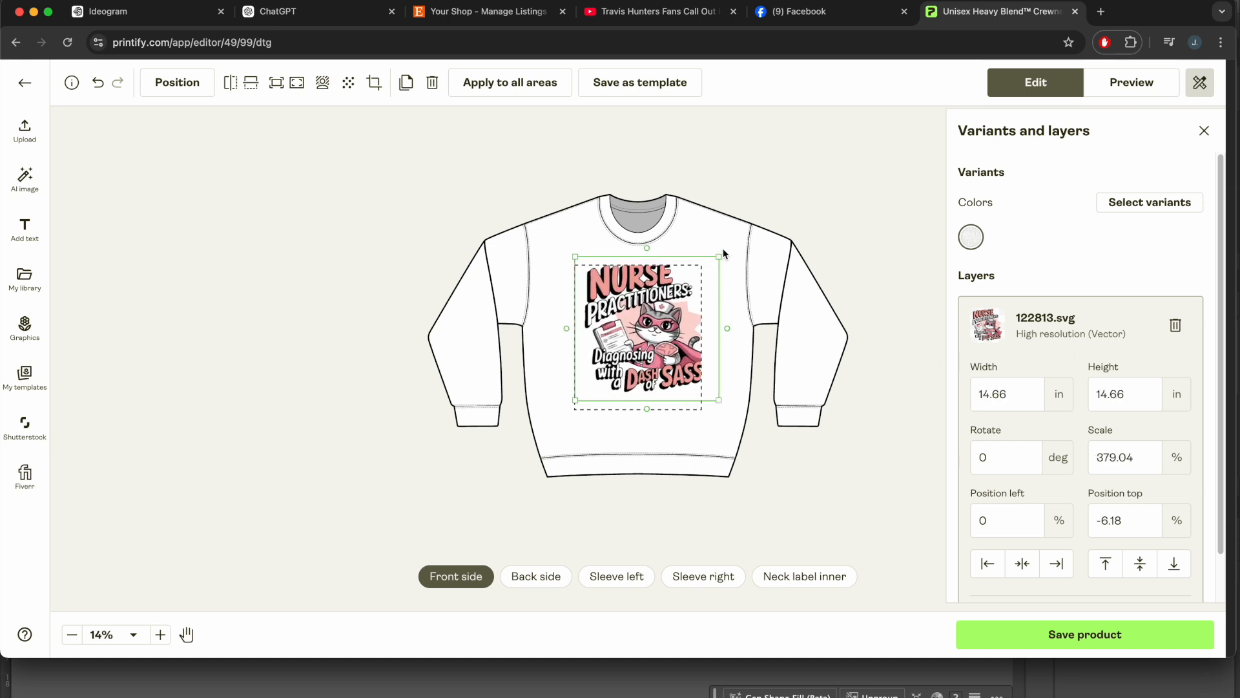
drag(679, 357, 672, 363)
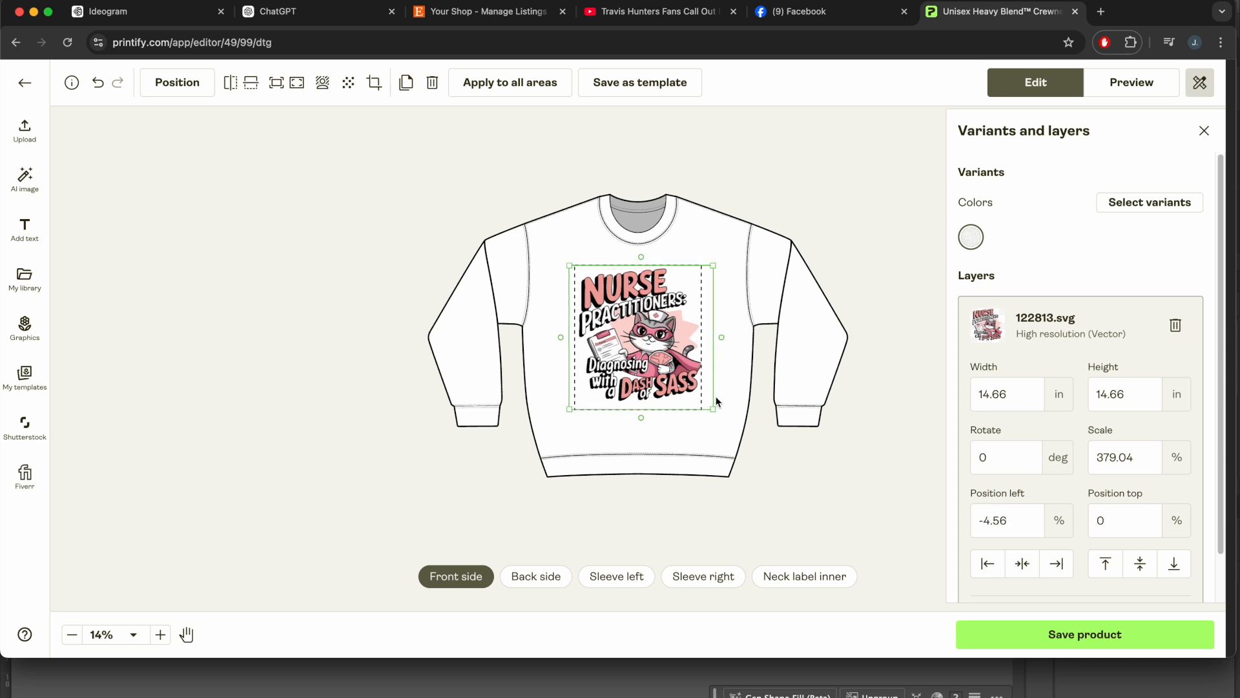
drag(716, 415, 701, 406)
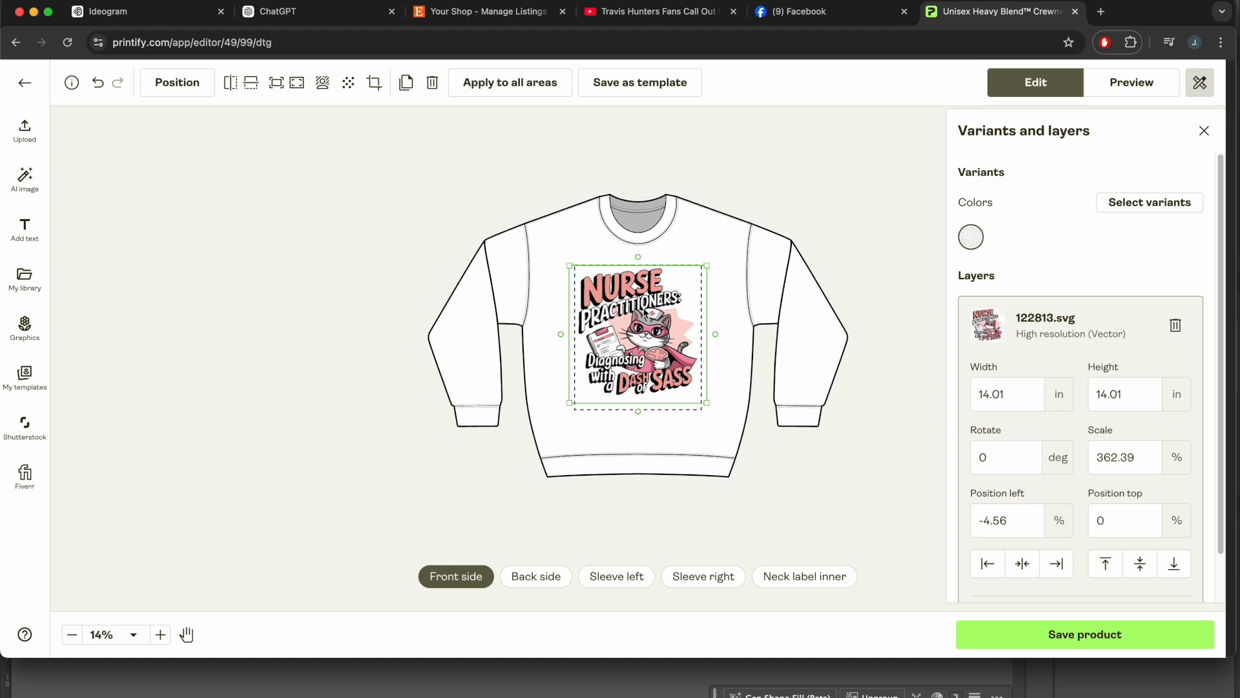
drag(645, 311, 646, 313)
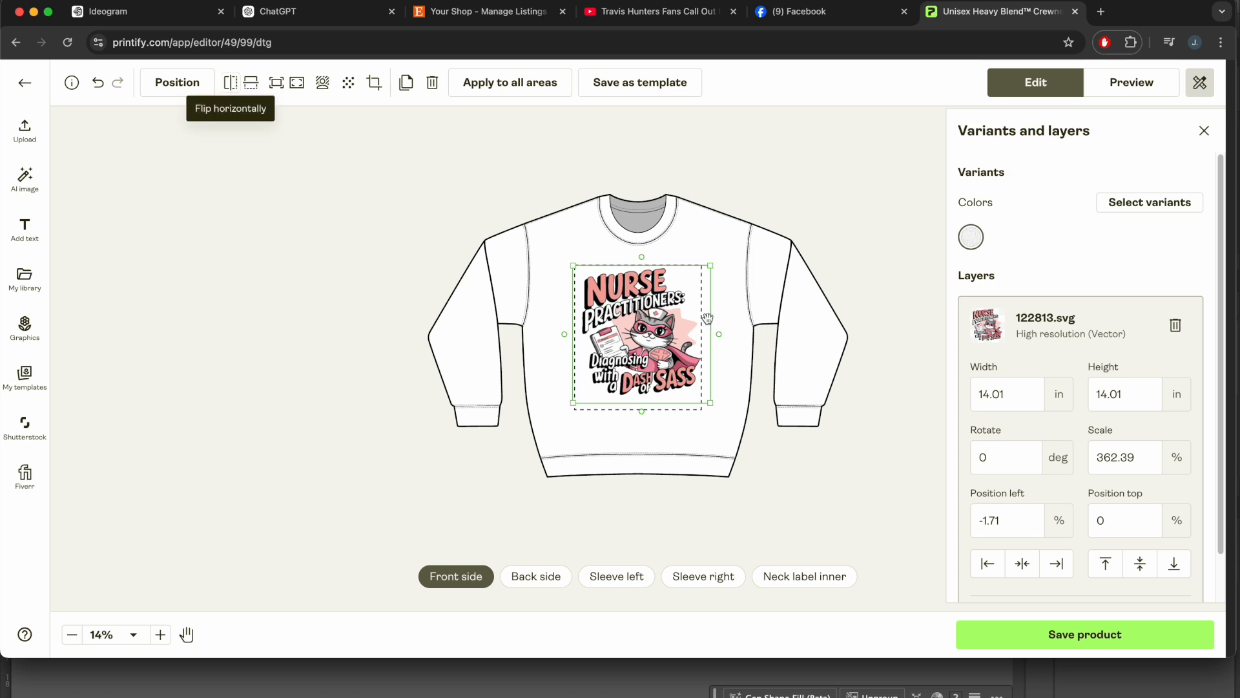
click(1022, 565)
click(1140, 565)
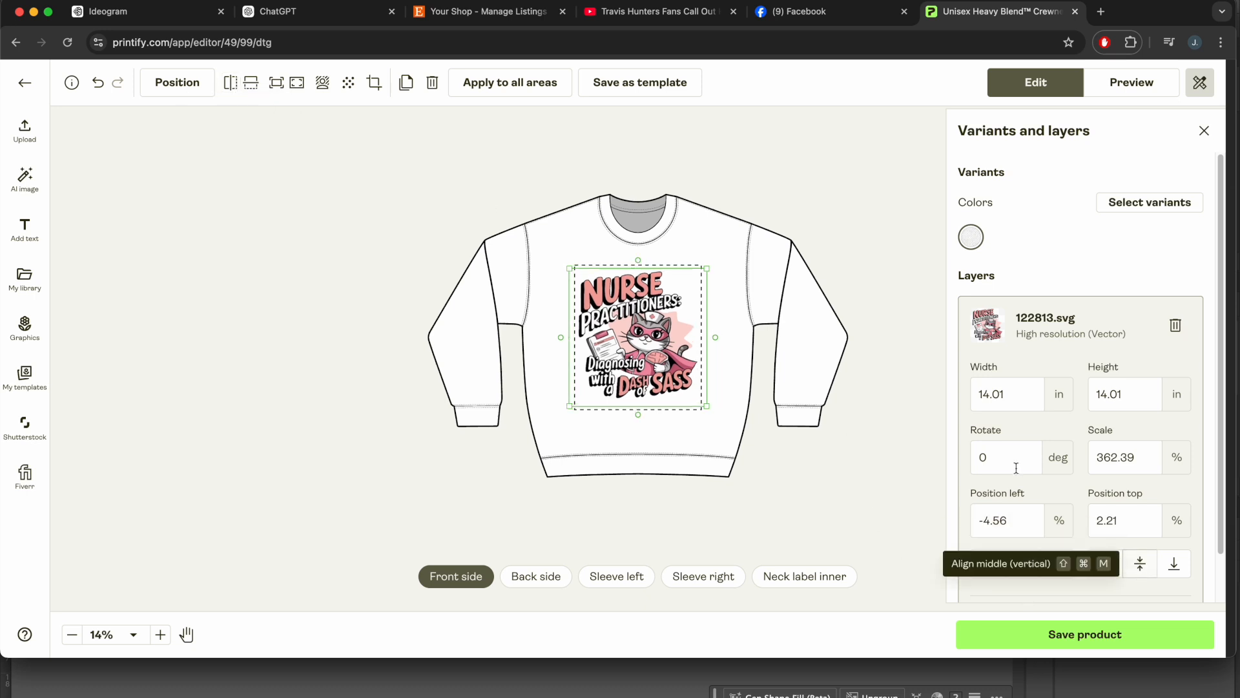
- Add Black and Sport Grey to the sweatshirt's selected color variants
click(1130, 203)
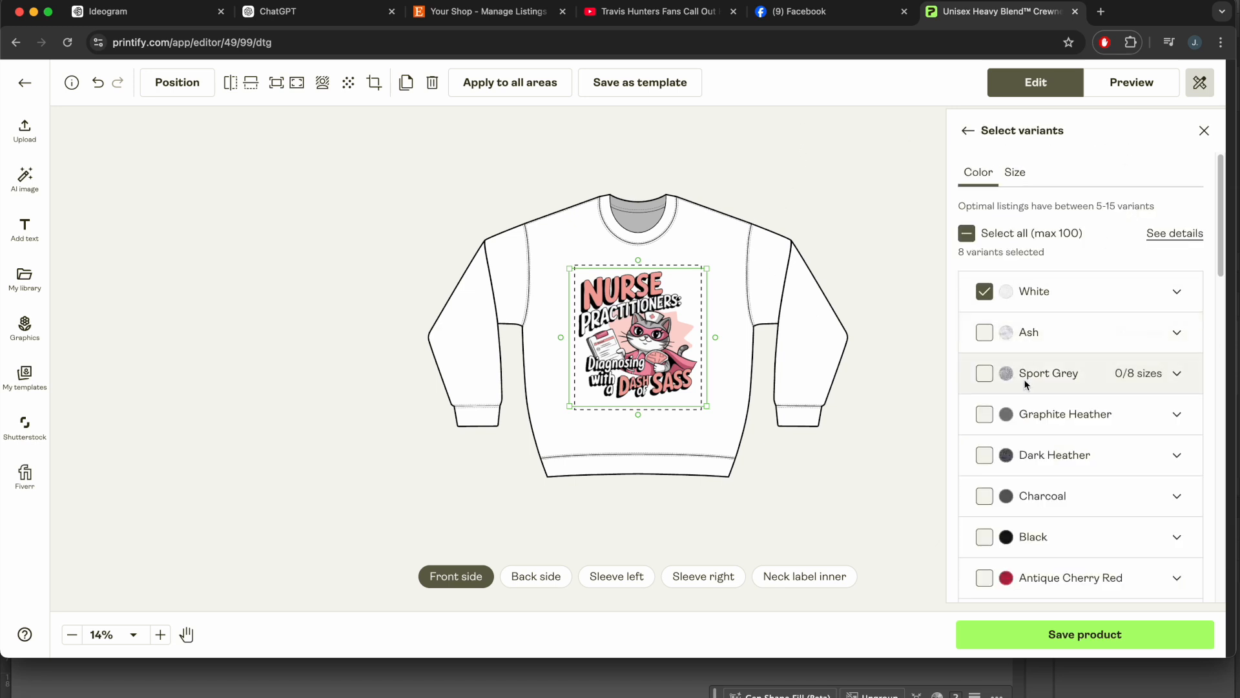
drag(1225, 262, 1225, 299)
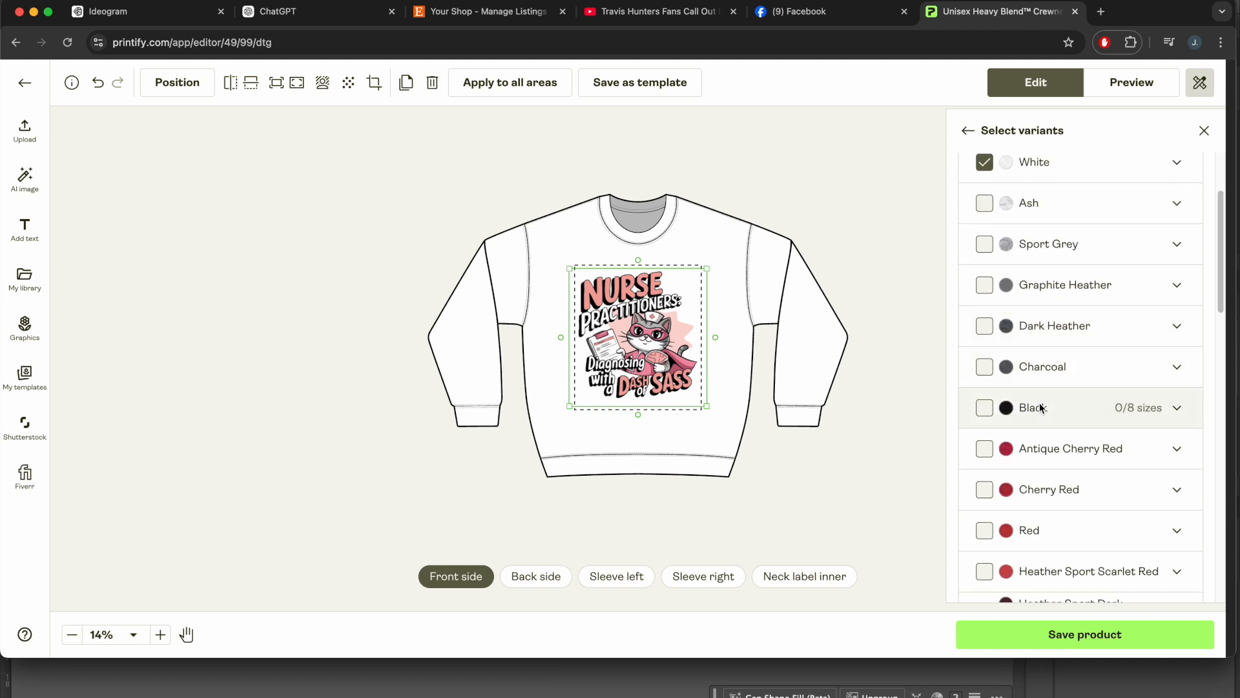
click(982, 409)
click(977, 244)
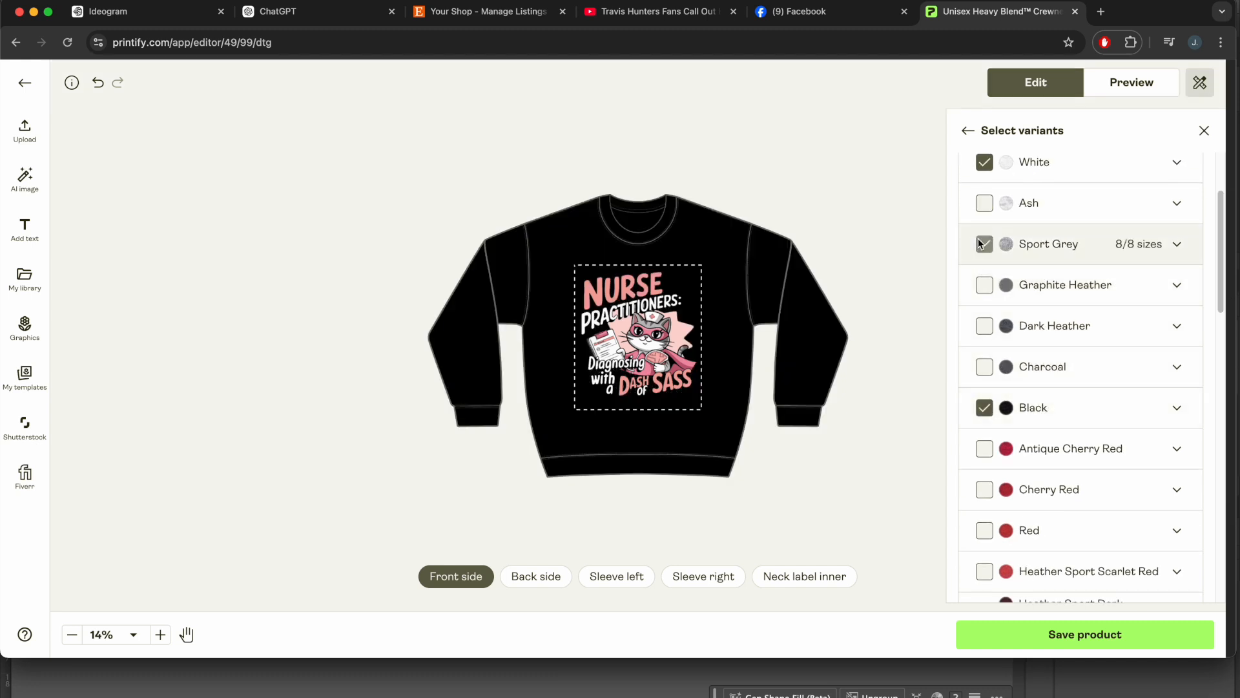
- Add Sand to the sweatshirt's selected color variants
drag(1221, 258, 1221, 395)
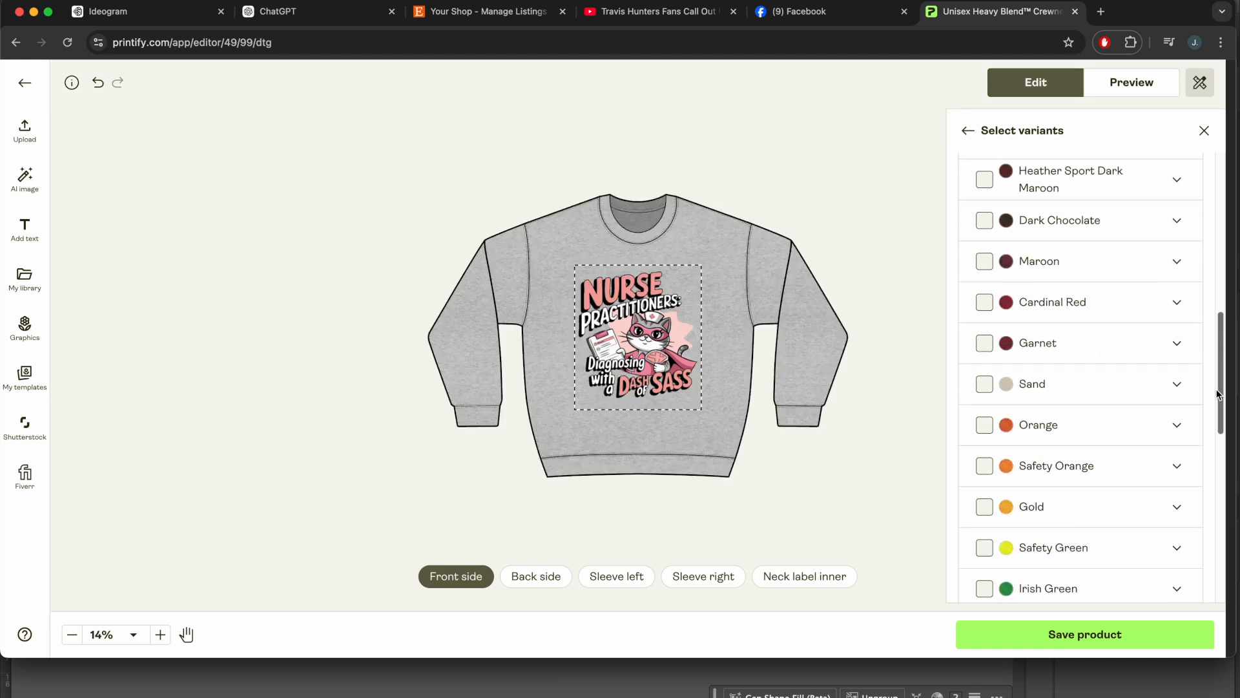
click(983, 383)
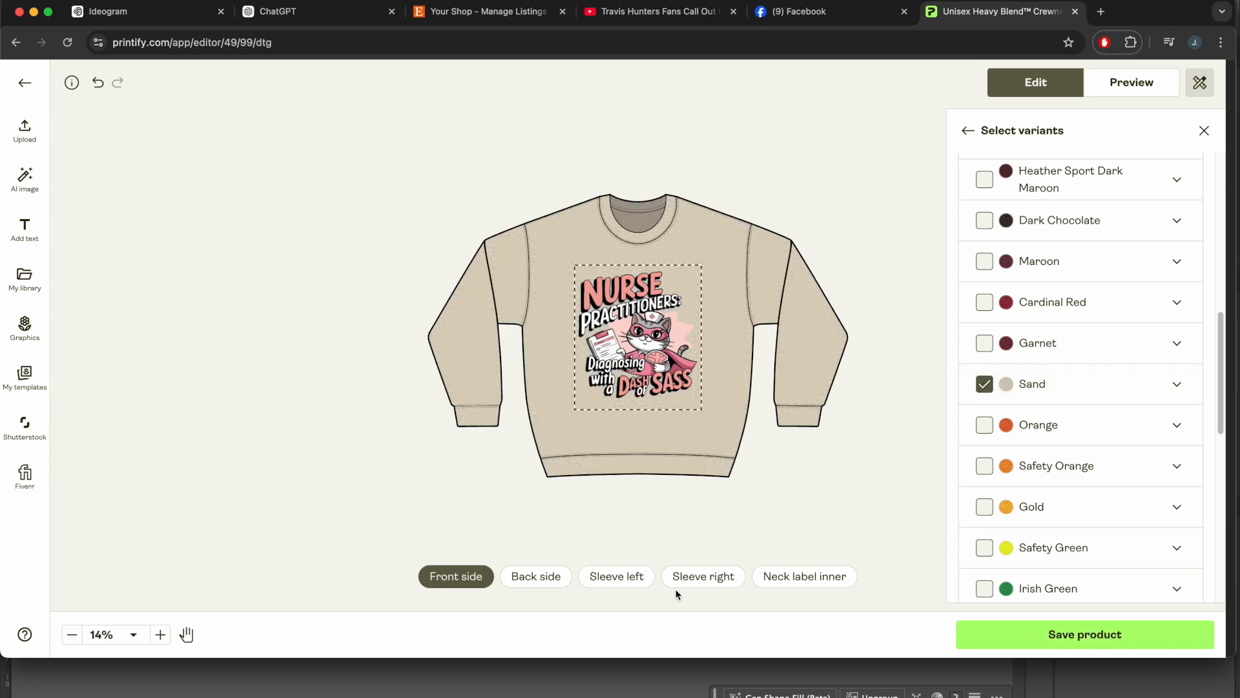
- Place pridestblk.svg from the library on the inner neck label and move it up above the size and care text
click(780, 575)
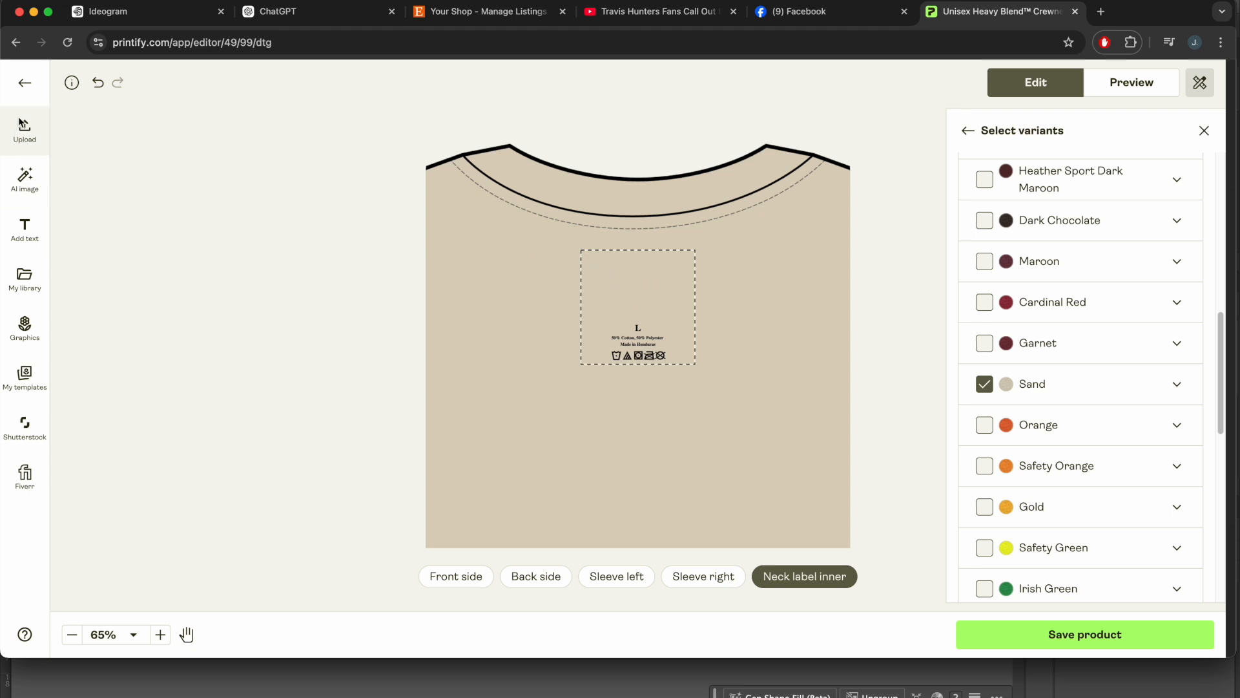
click(33, 280)
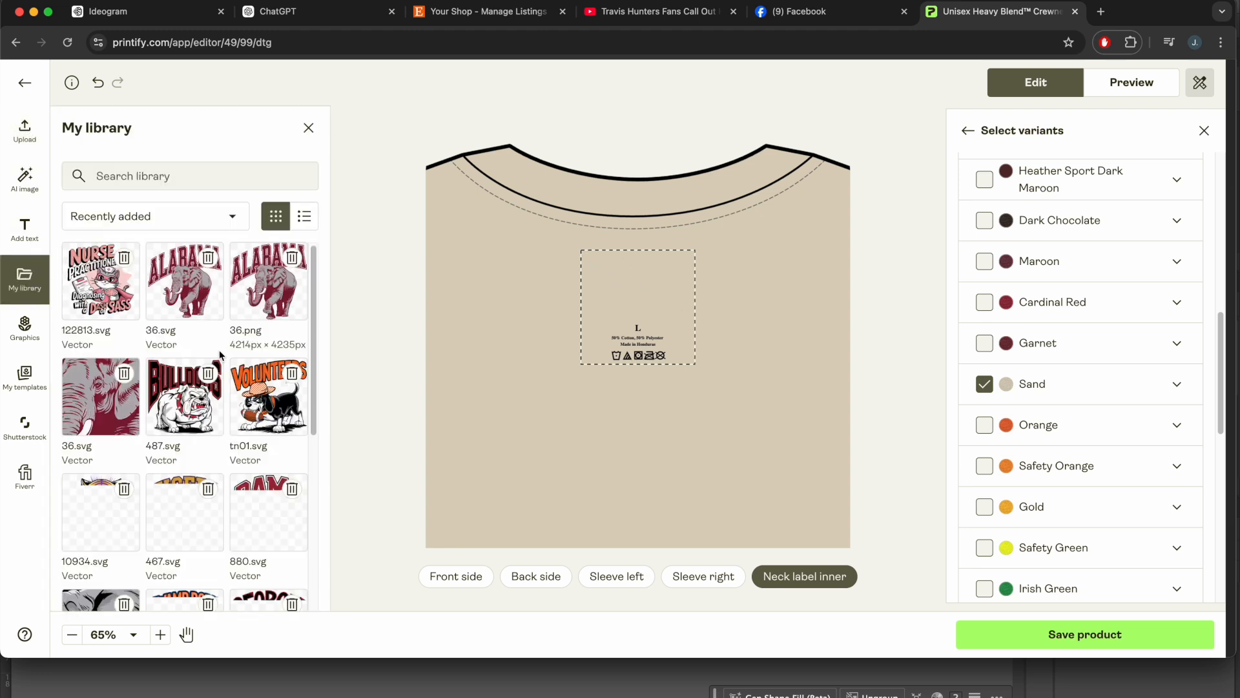
drag(313, 291, 316, 488)
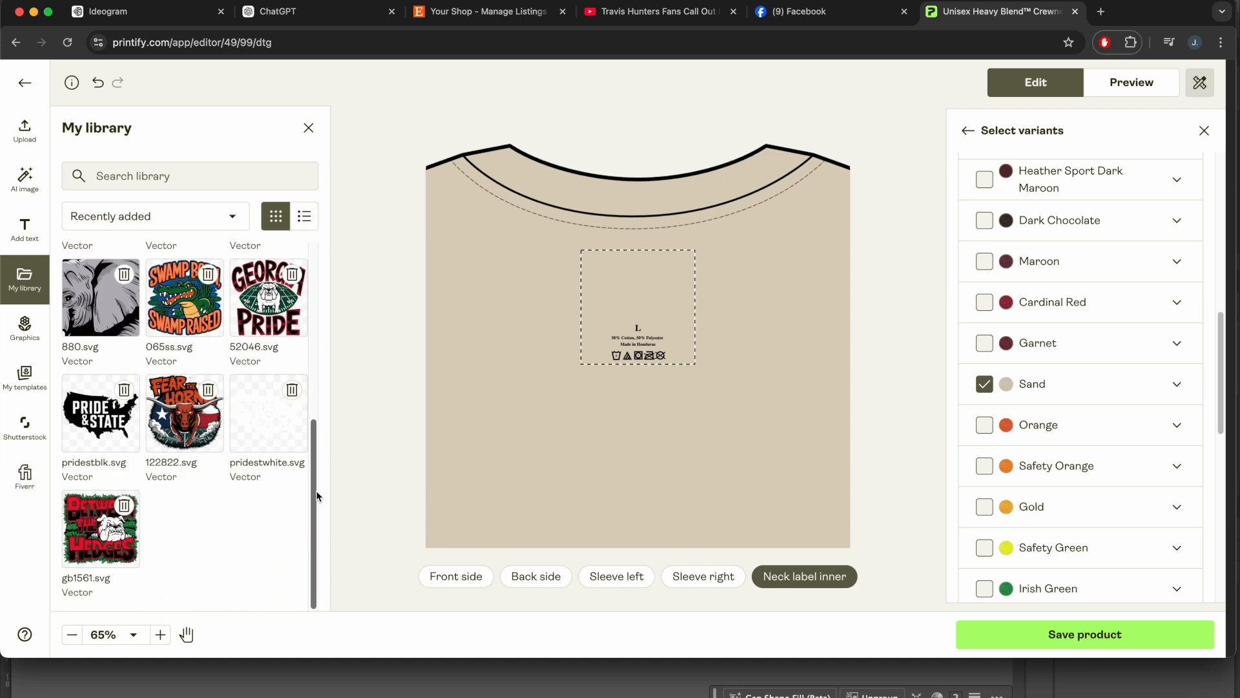
click(101, 430)
drag(642, 303, 642, 277)
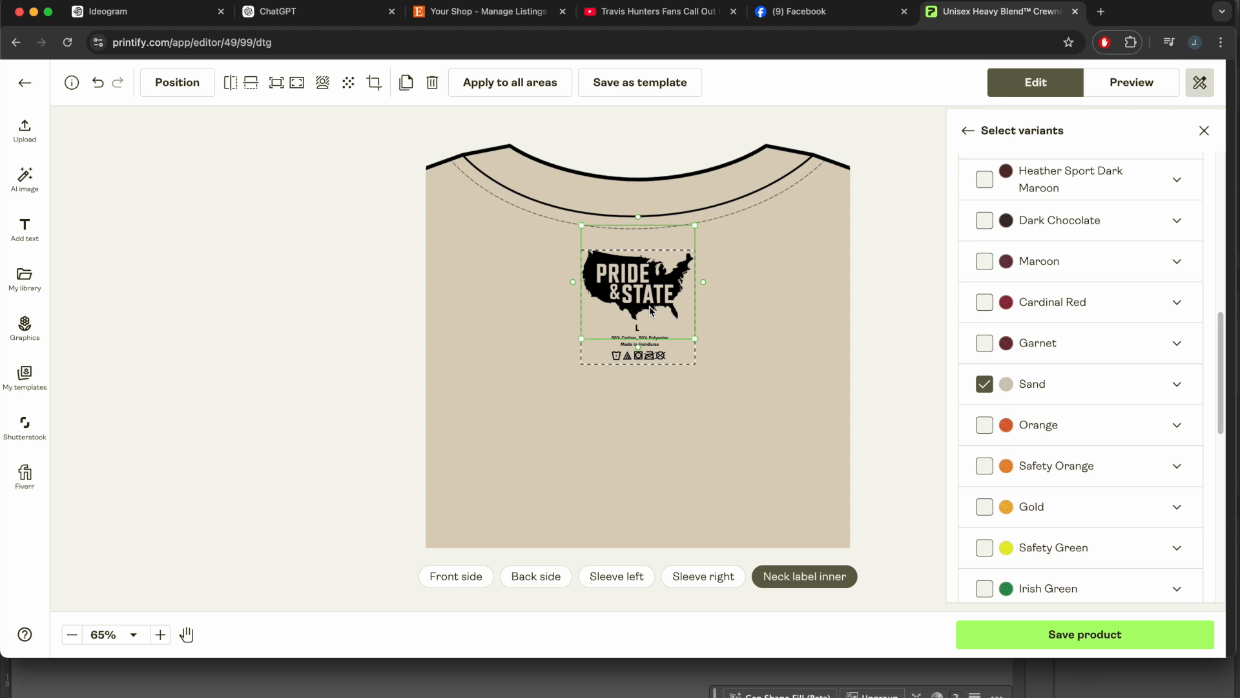
- Preview the Sand sweatshirt's front mockup and check the design on the Person 2, Person 1 and Person 3 models
click(467, 580)
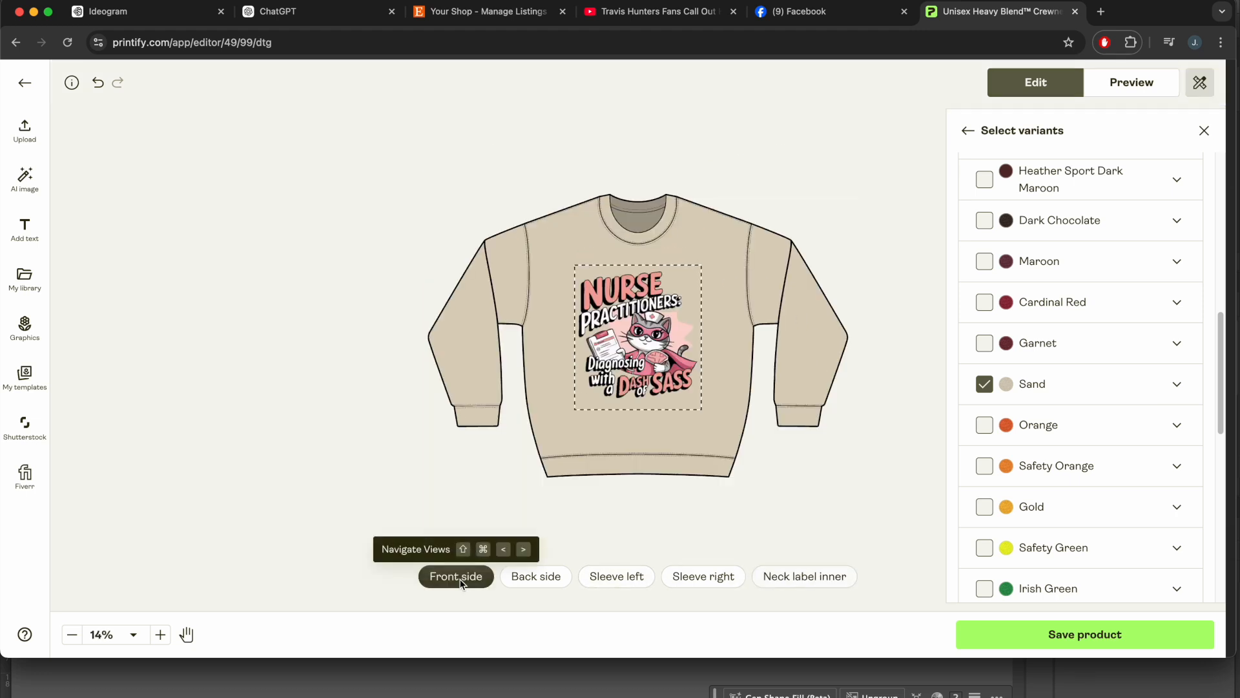
click(1146, 86)
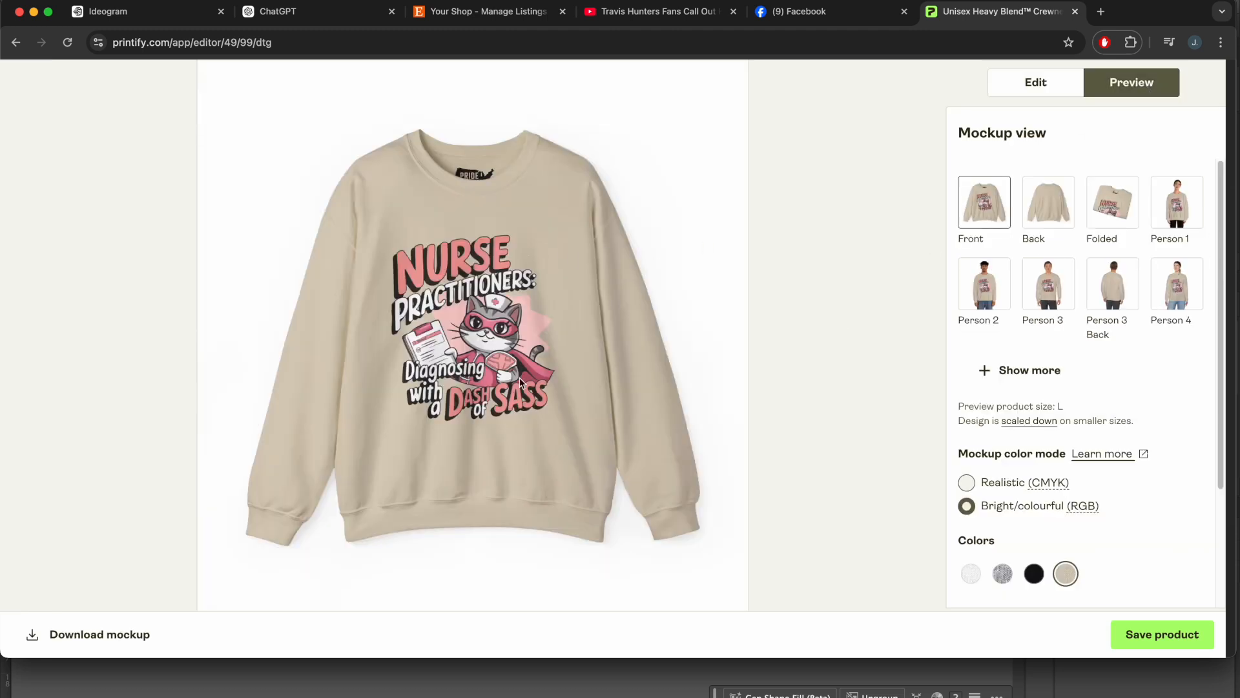
click(977, 291)
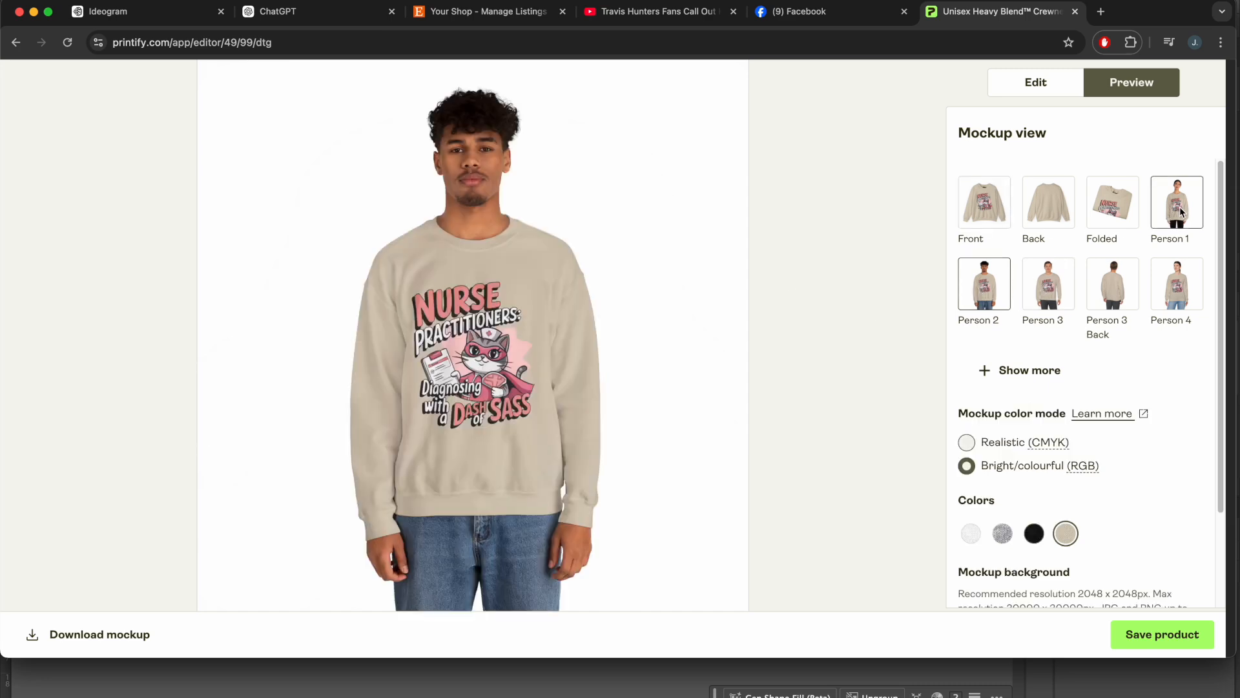
click(1180, 211)
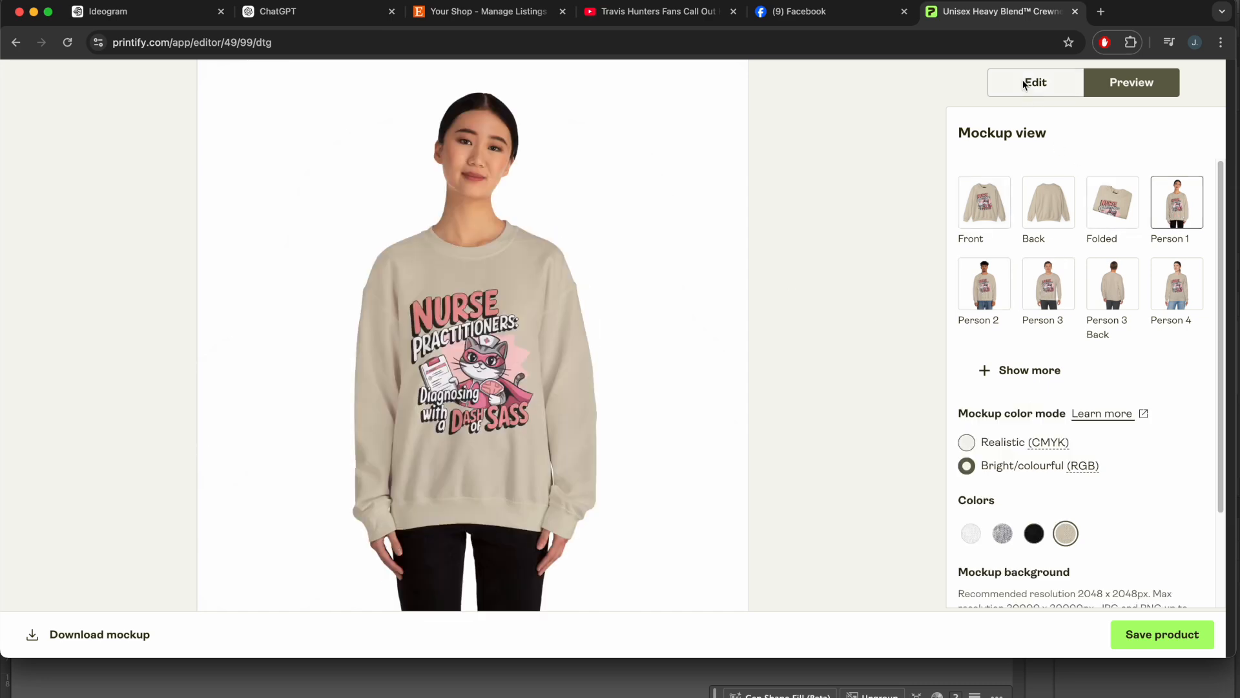
click(1035, 82)
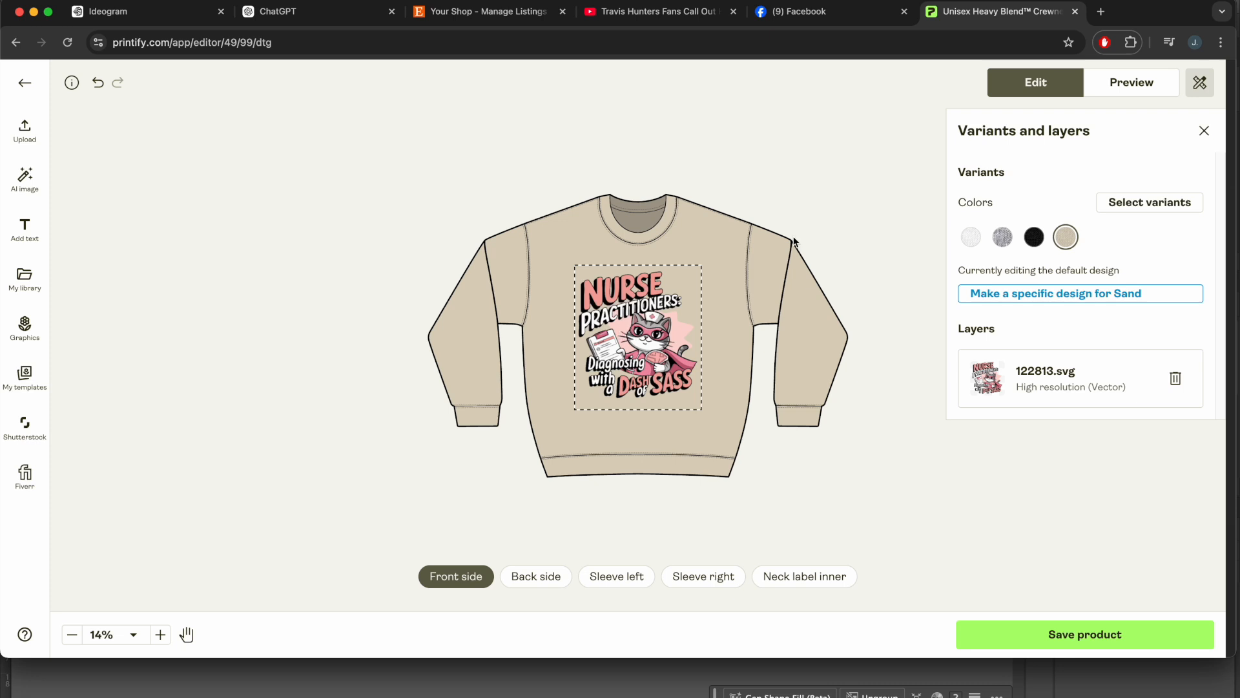
click(1141, 84)
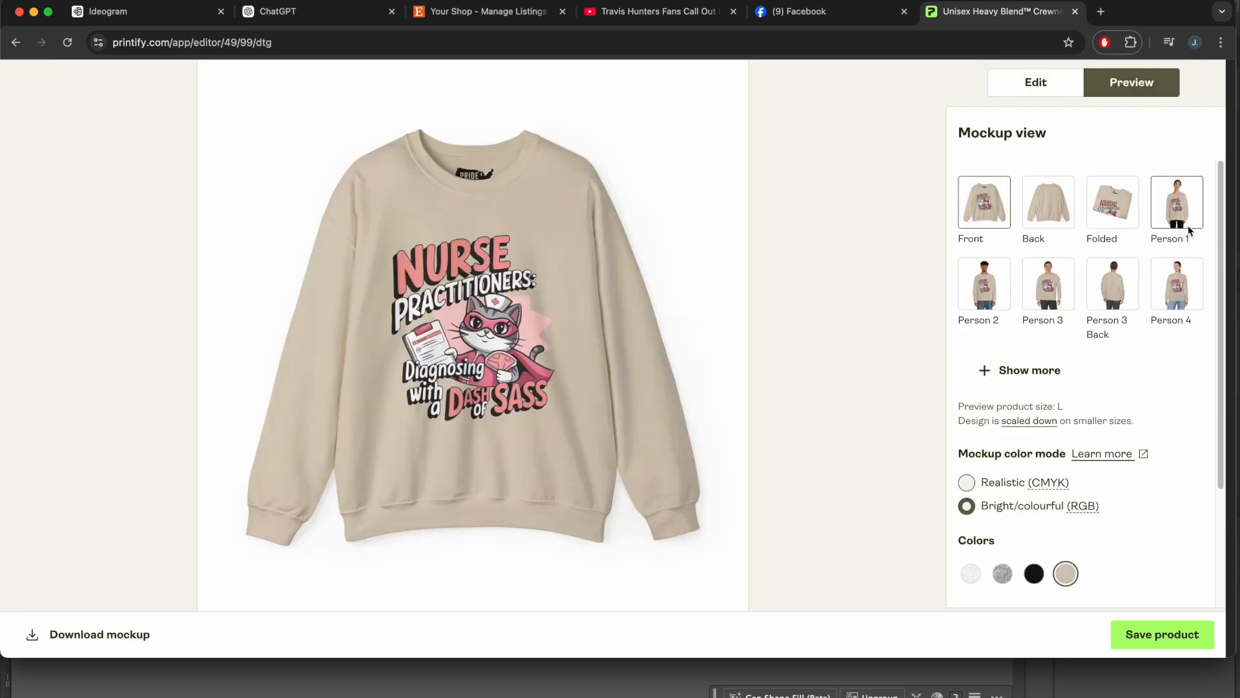
click(1047, 286)
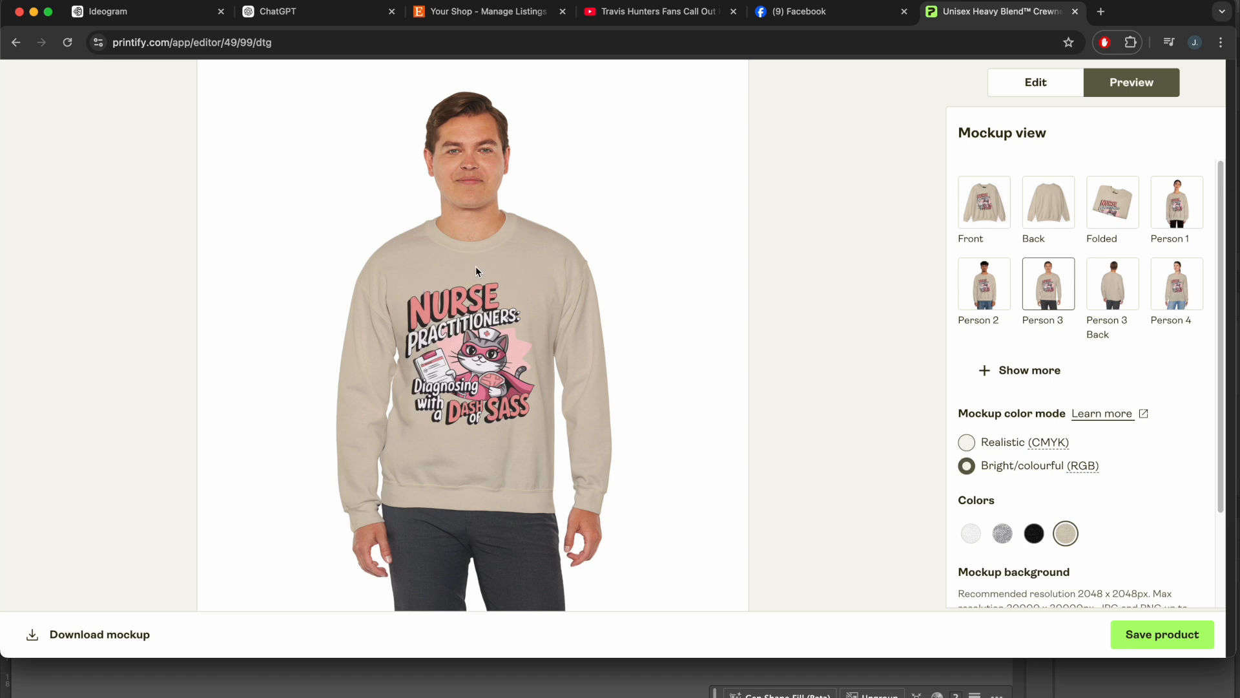
- Move the nurse cat graphic slightly up on the front side, to a top position of about -1.79%, and preview the mockup
click(1035, 82)
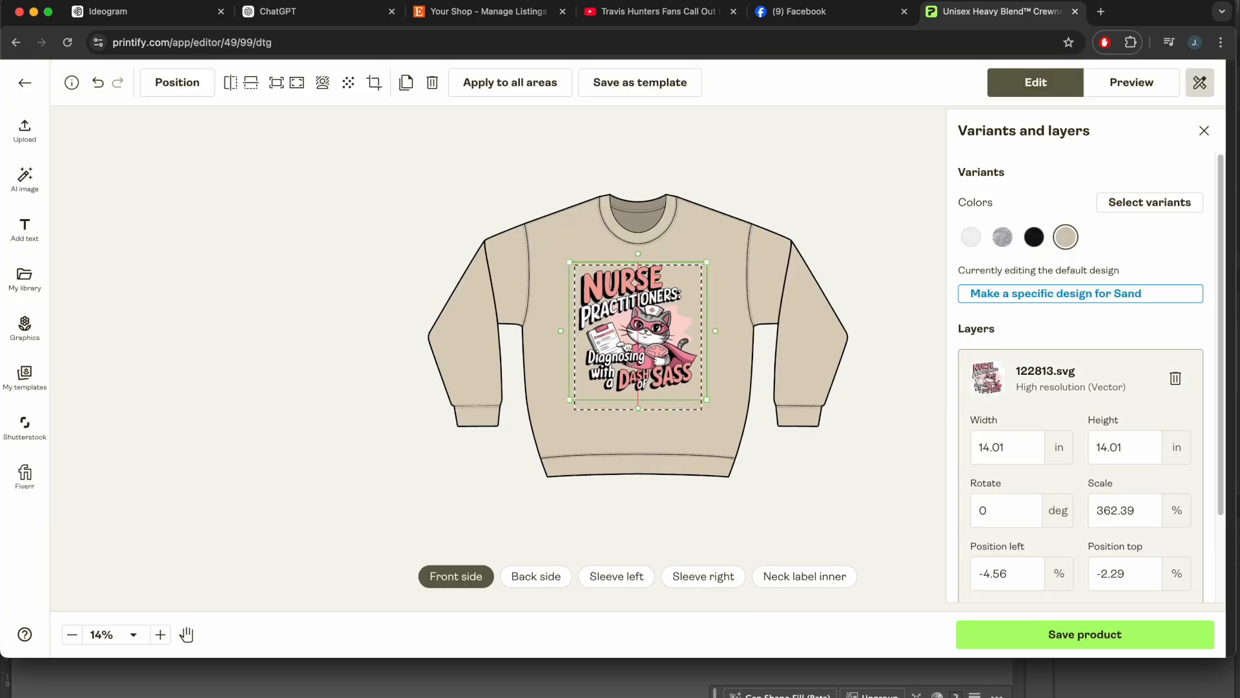
drag(626, 347, 626, 347)
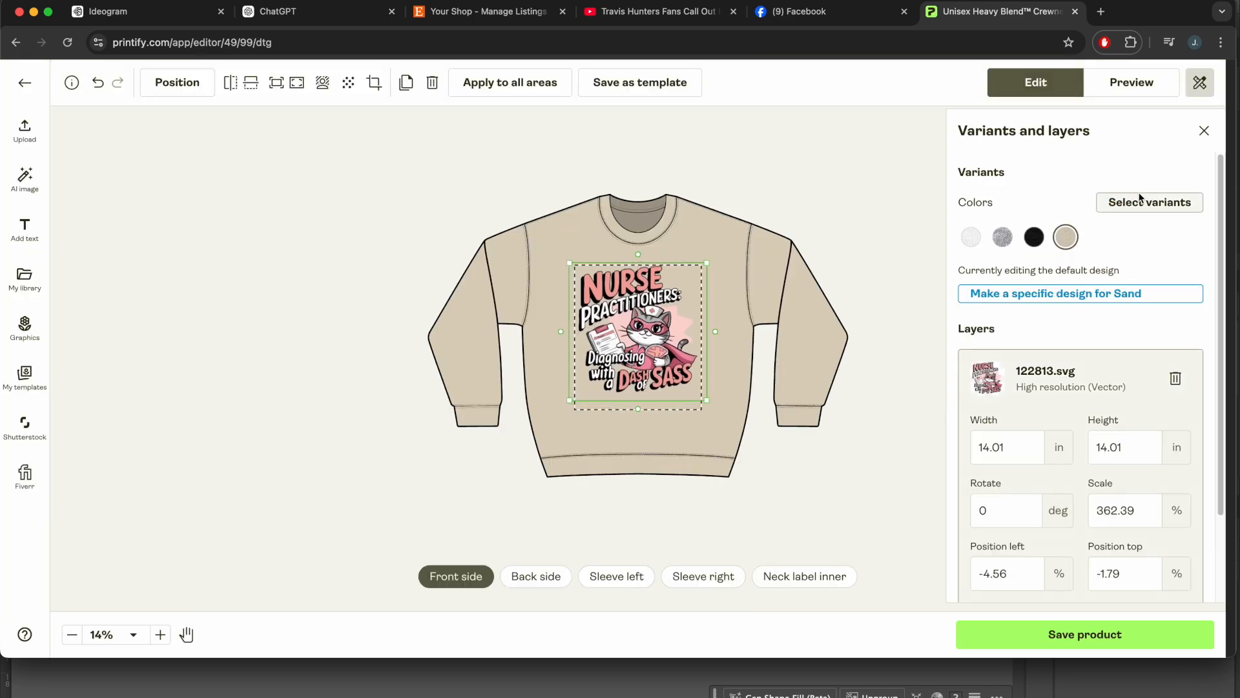
click(1151, 90)
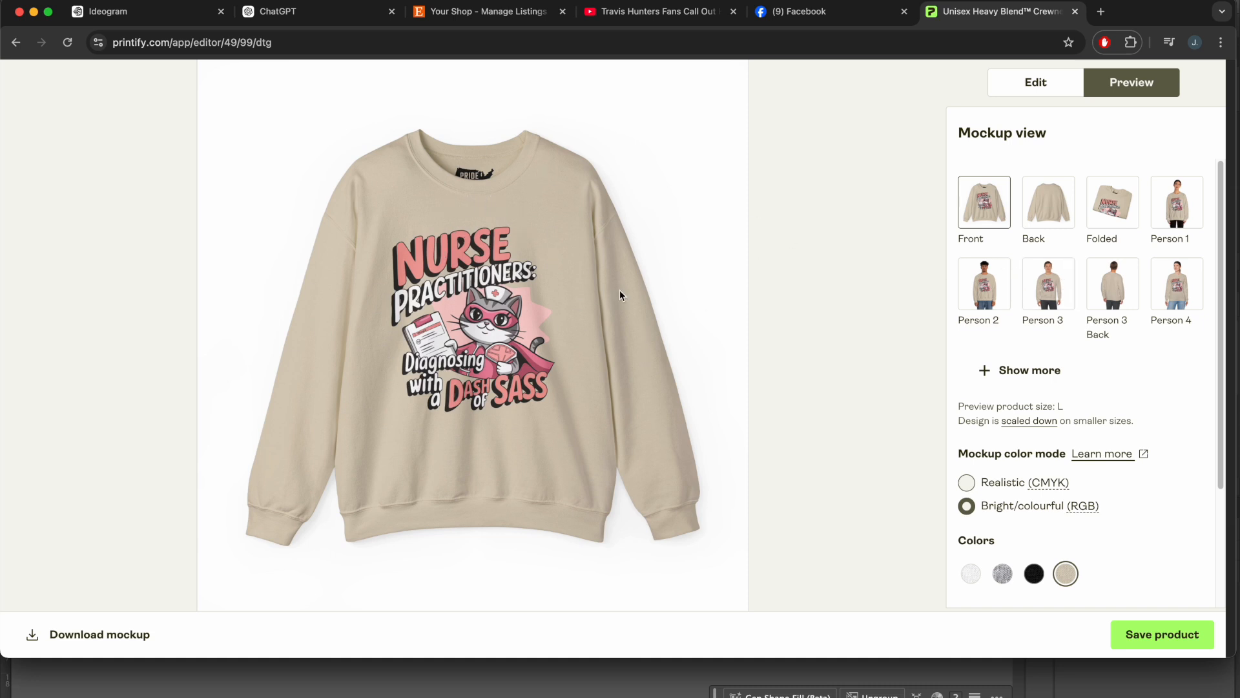
- Save the product and keep the preselected Printify mockups as the listing's mockup selection
click(1157, 633)
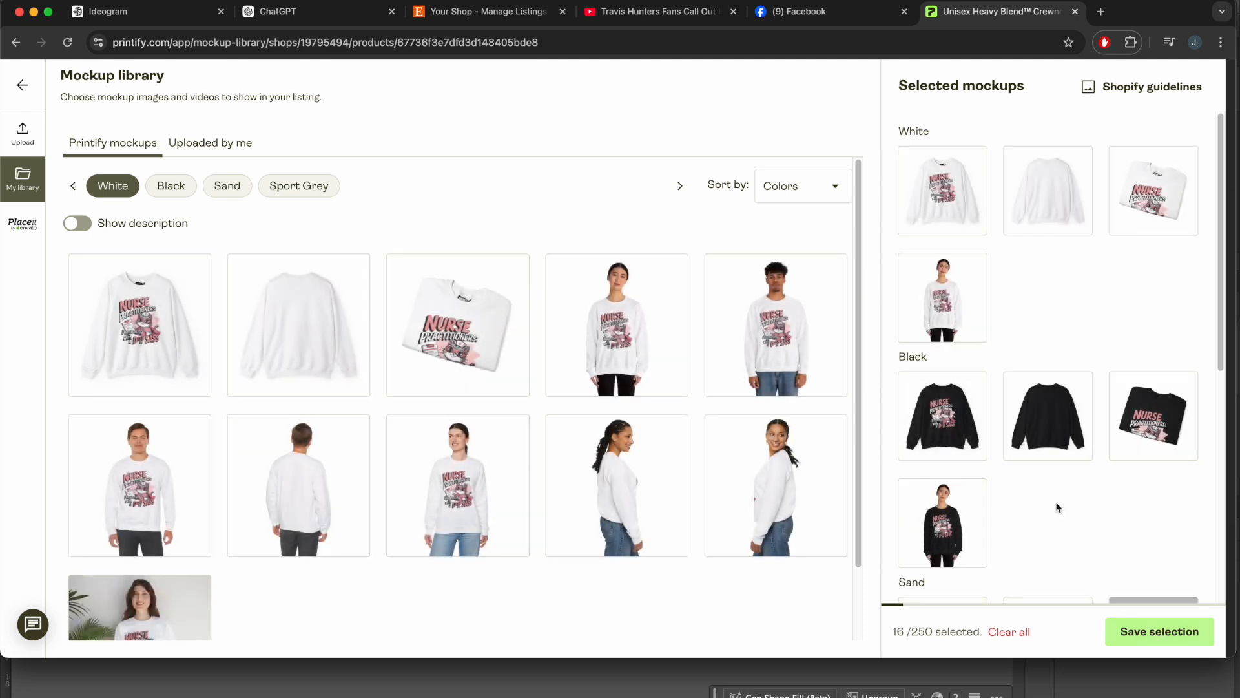
drag(854, 220, 850, 378)
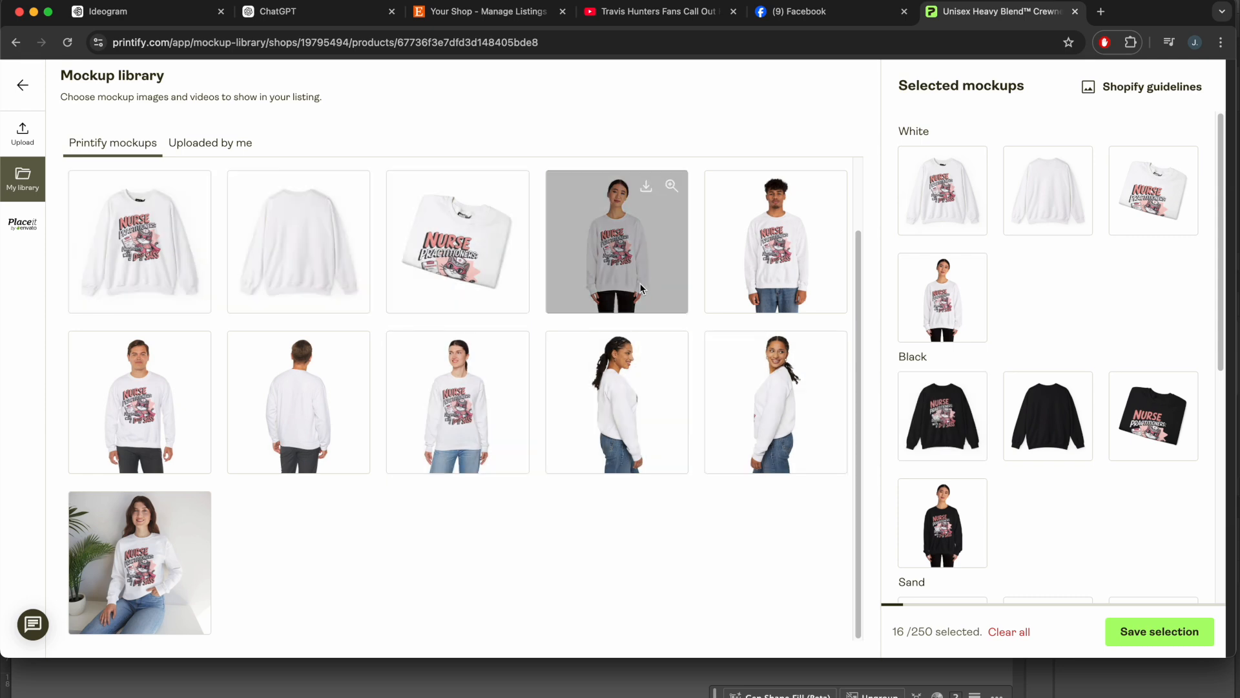
click(1170, 636)
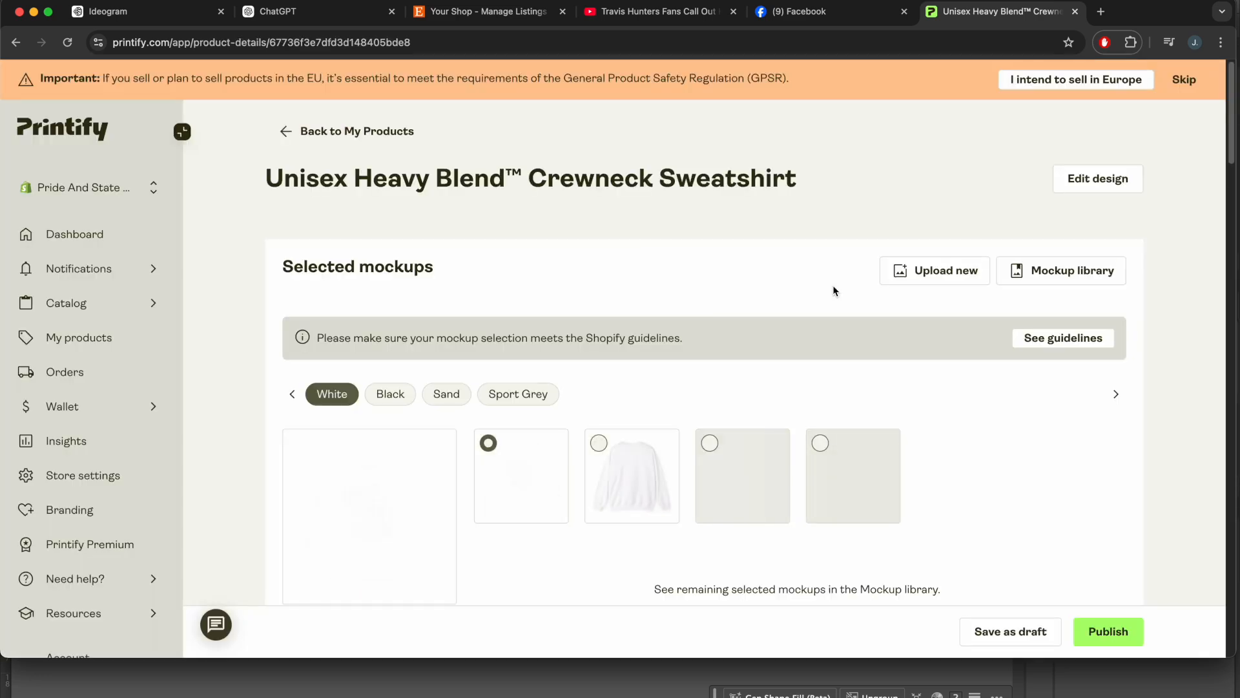
- Set the retail price of all sweatshirt variants to USD 49.99
scroll(408, 243, down, 10)
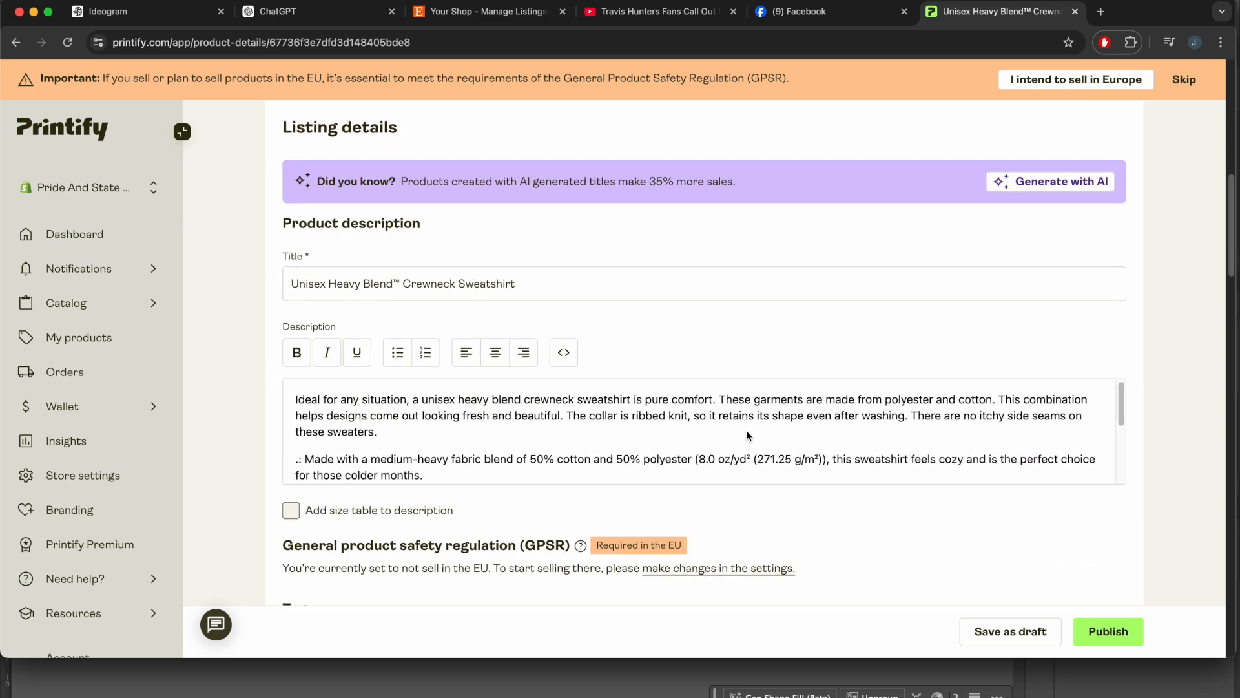
drag(1231, 266, 1232, 376)
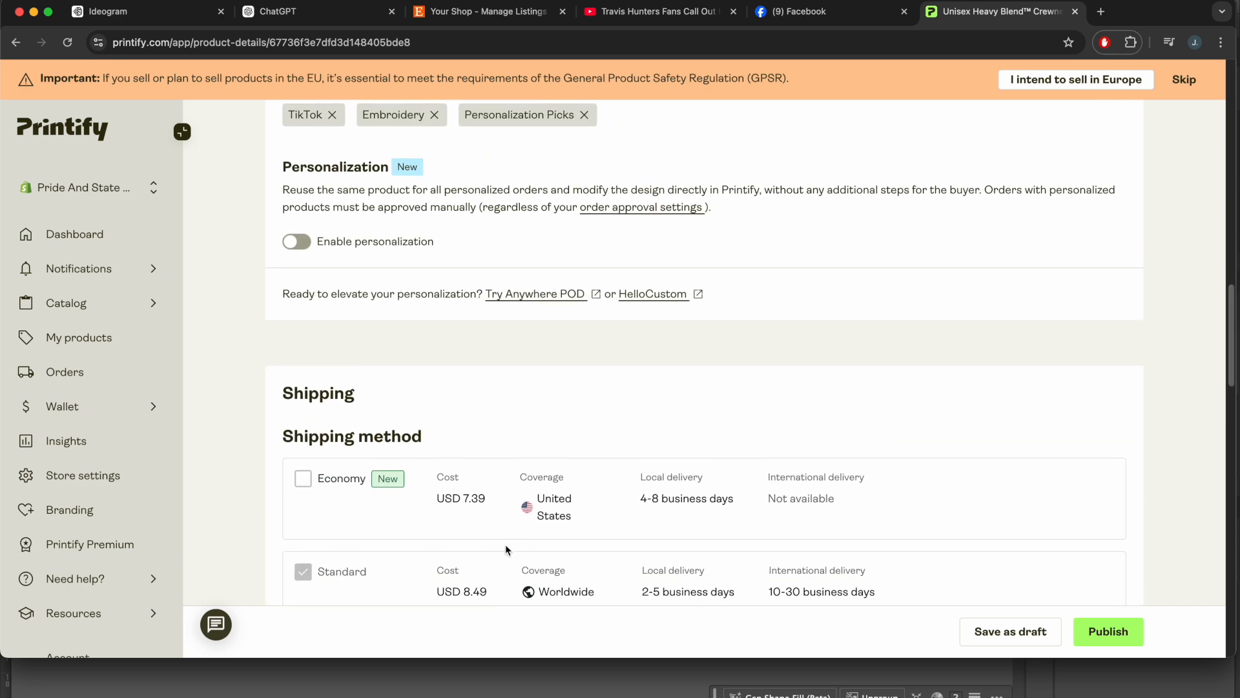
drag(1230, 331, 1230, 470)
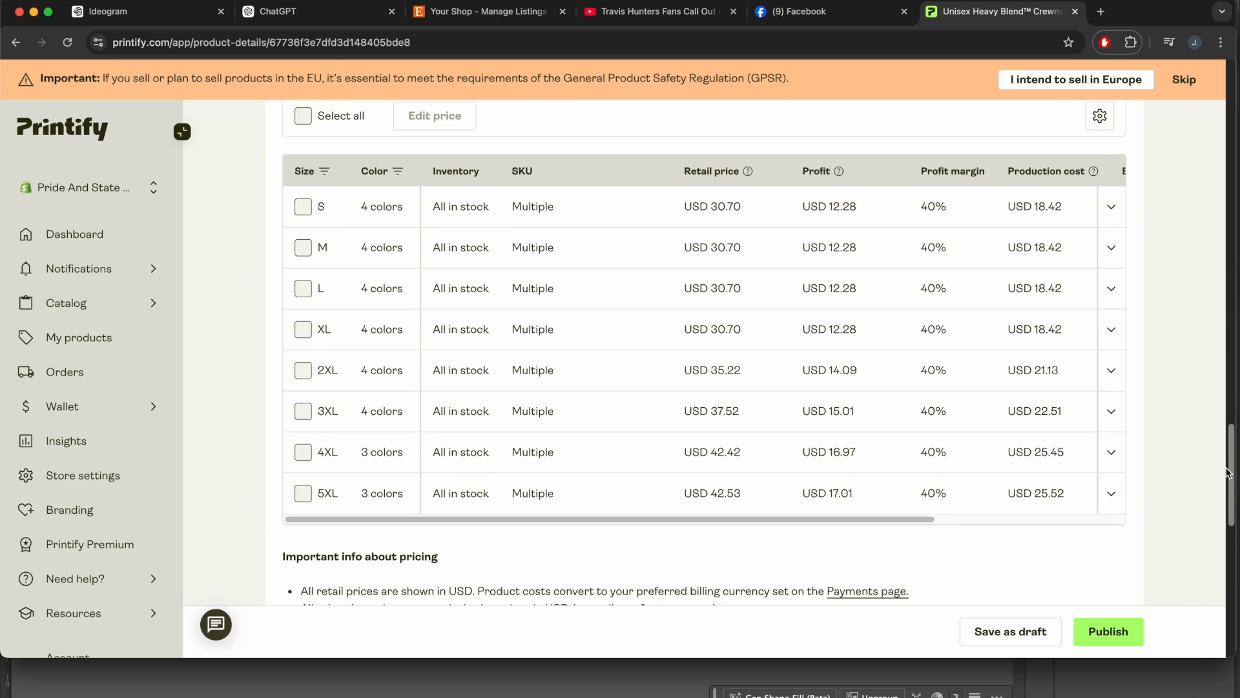
click(318, 121)
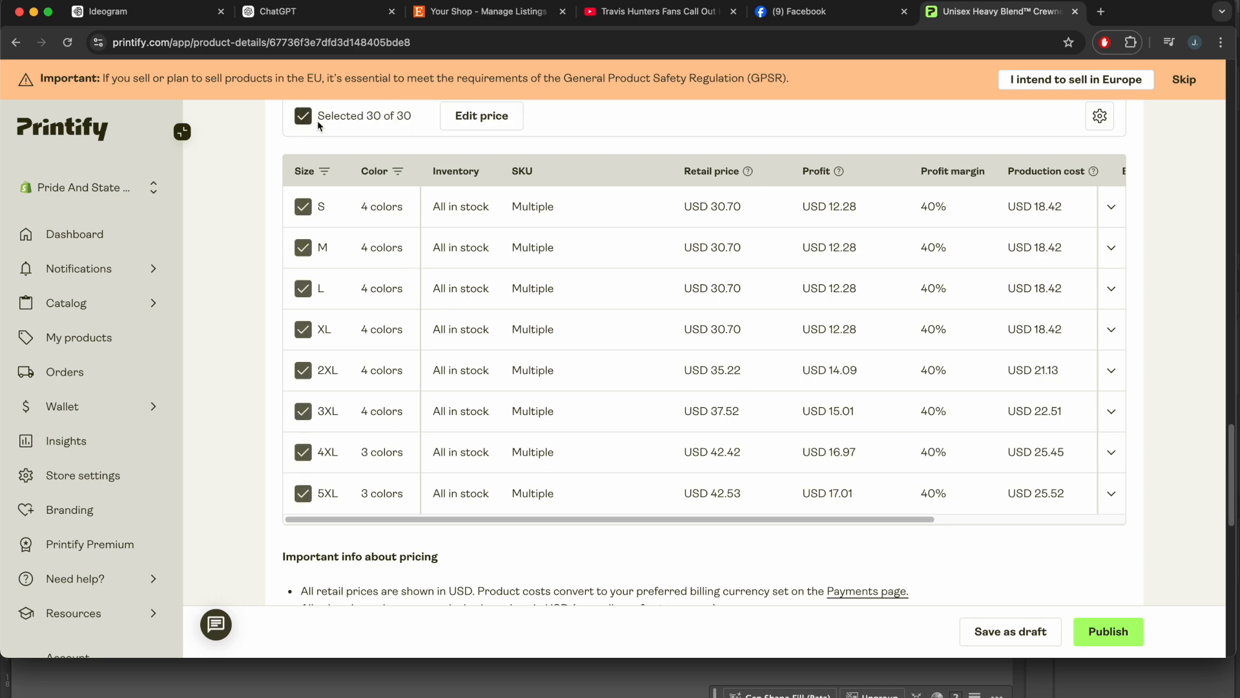
click(486, 125)
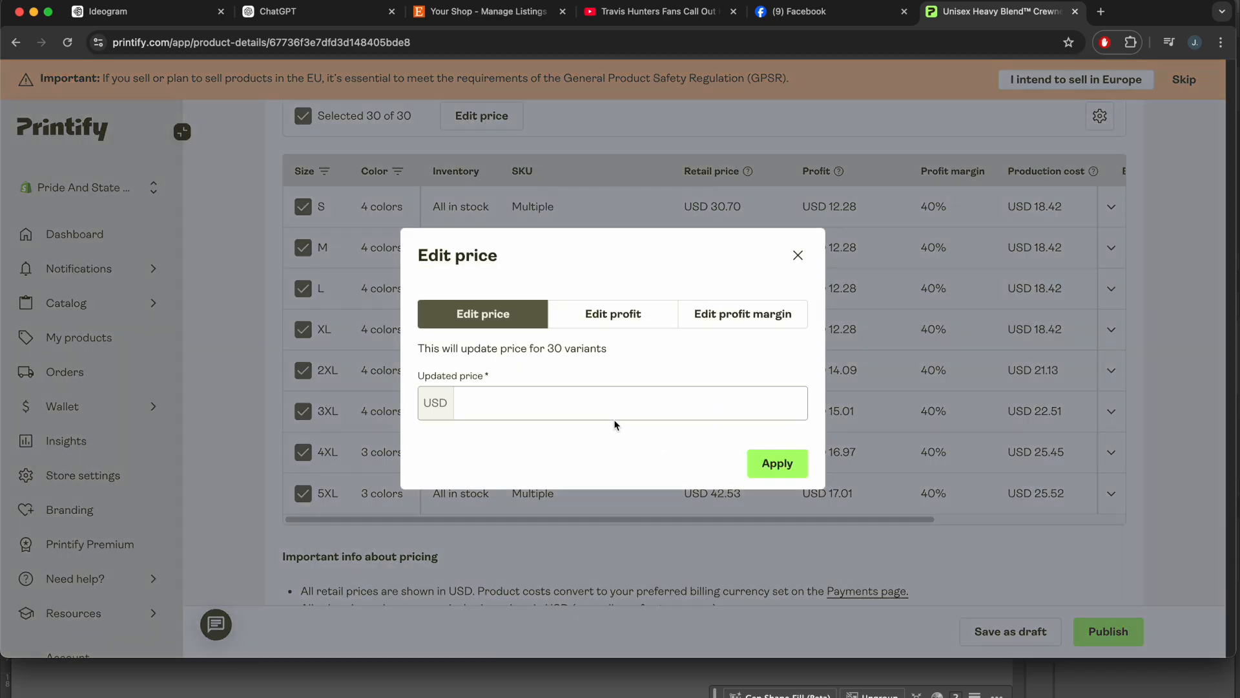
click(554, 407)
text(49.99)
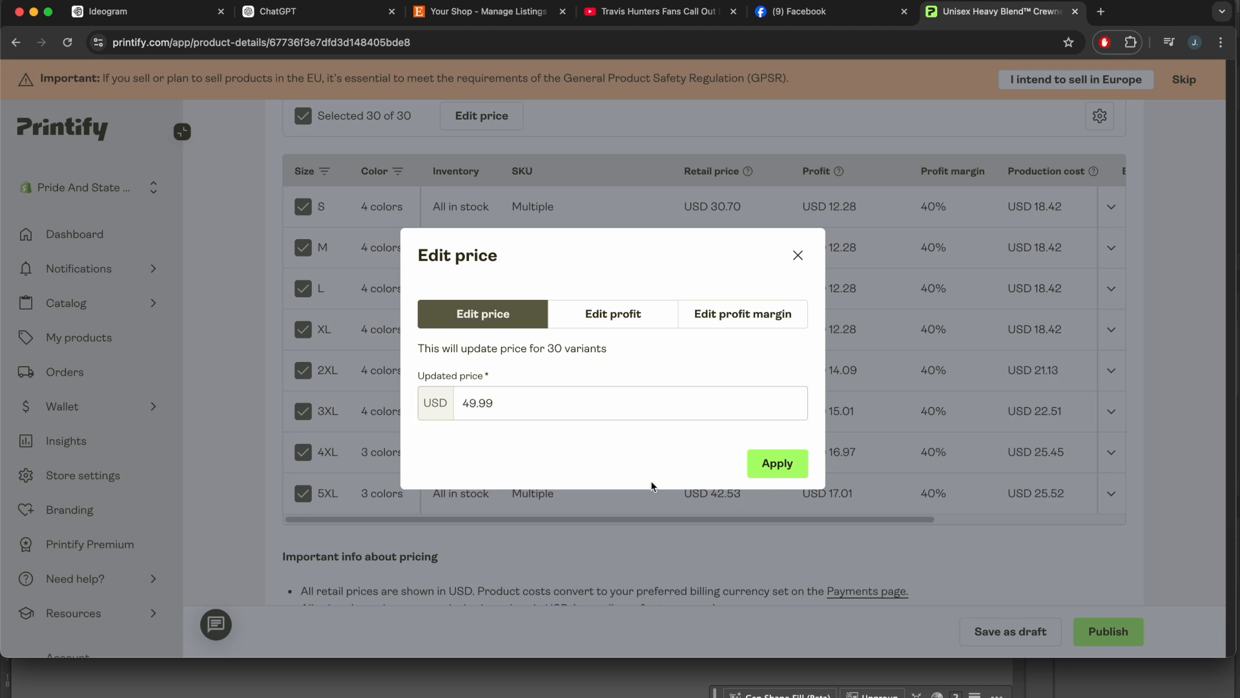
click(753, 478)
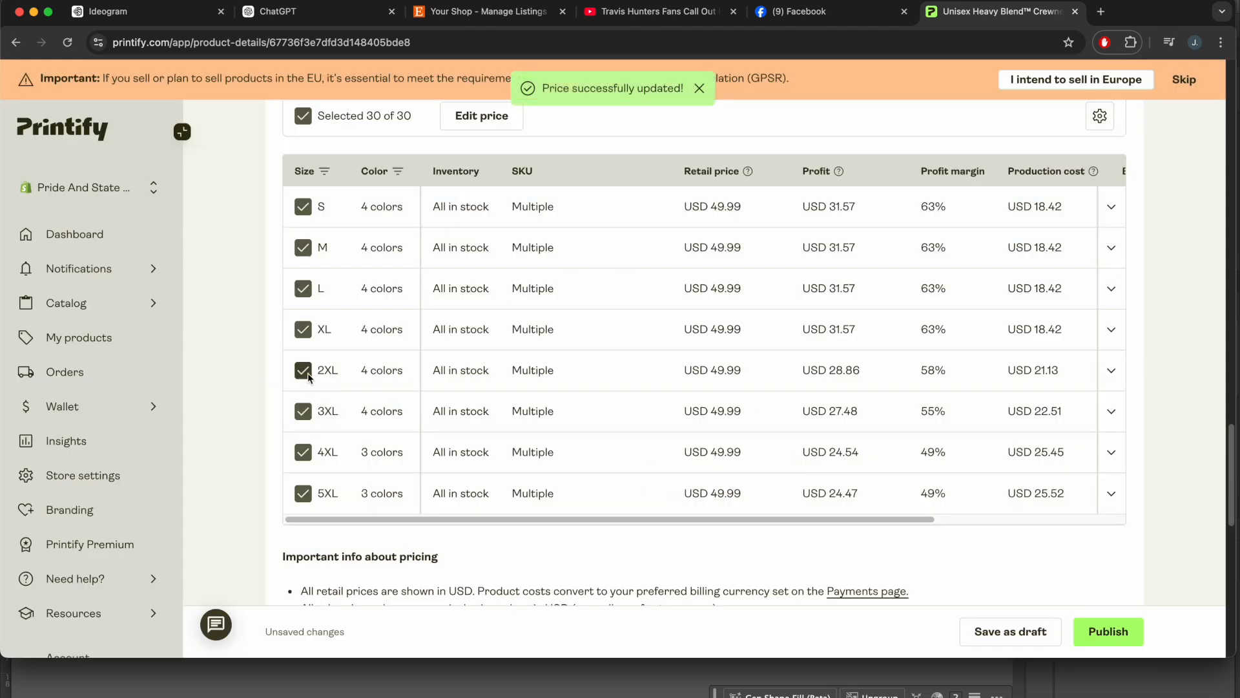
- Exclude sizes S to XL from the selection and set the retail price of 2XL to 5XL to USD 52.99
click(303, 329)
click(303, 288)
click(303, 247)
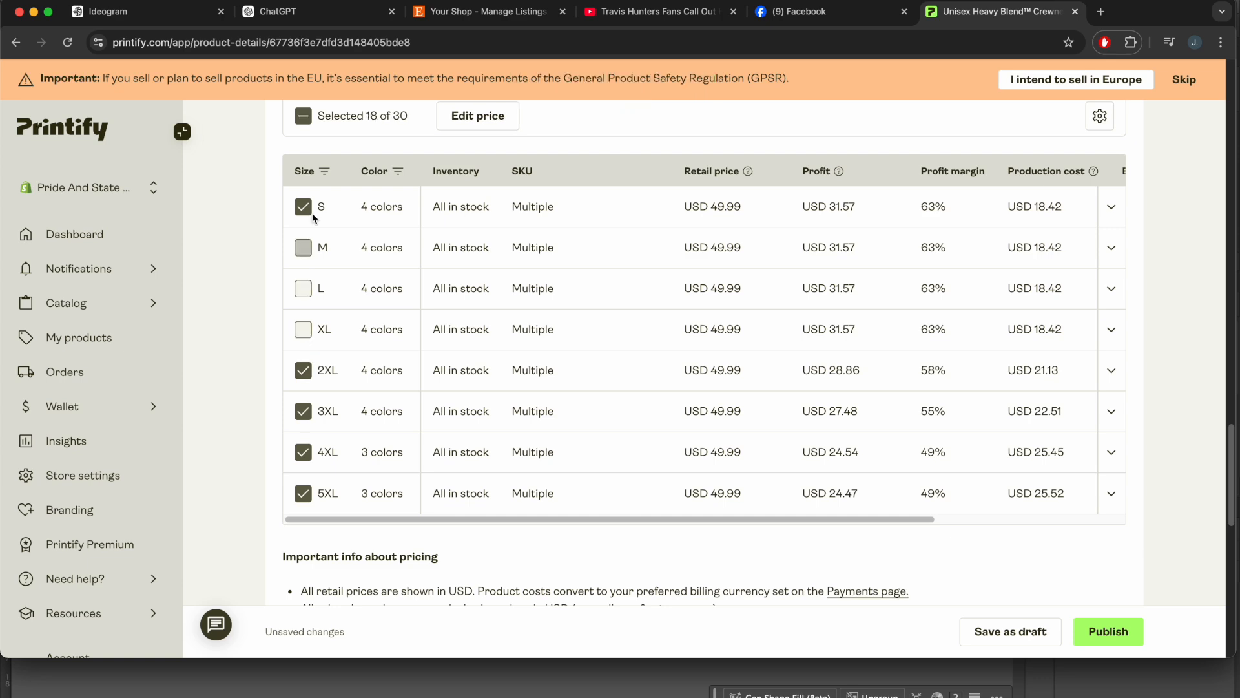
click(303, 206)
click(478, 117)
click(549, 413)
text(52.99)
click(791, 461)
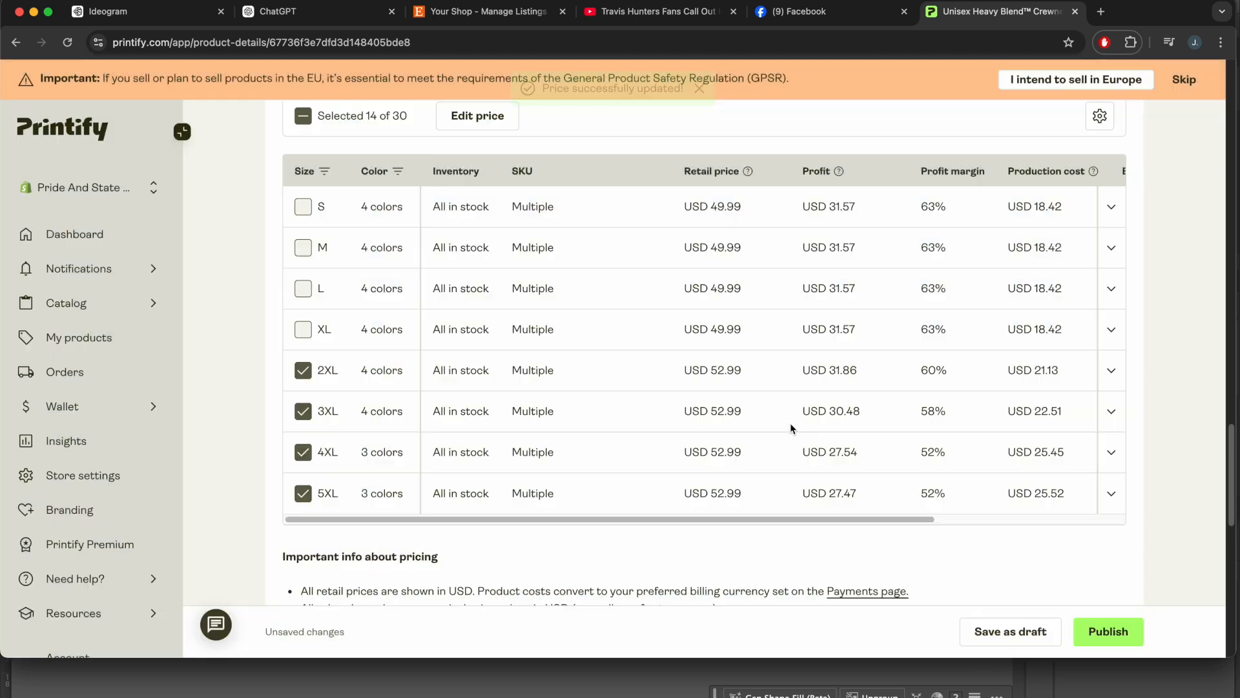
- Publish the sweatshirt to the connected store and view it in the product list
click(1108, 631)
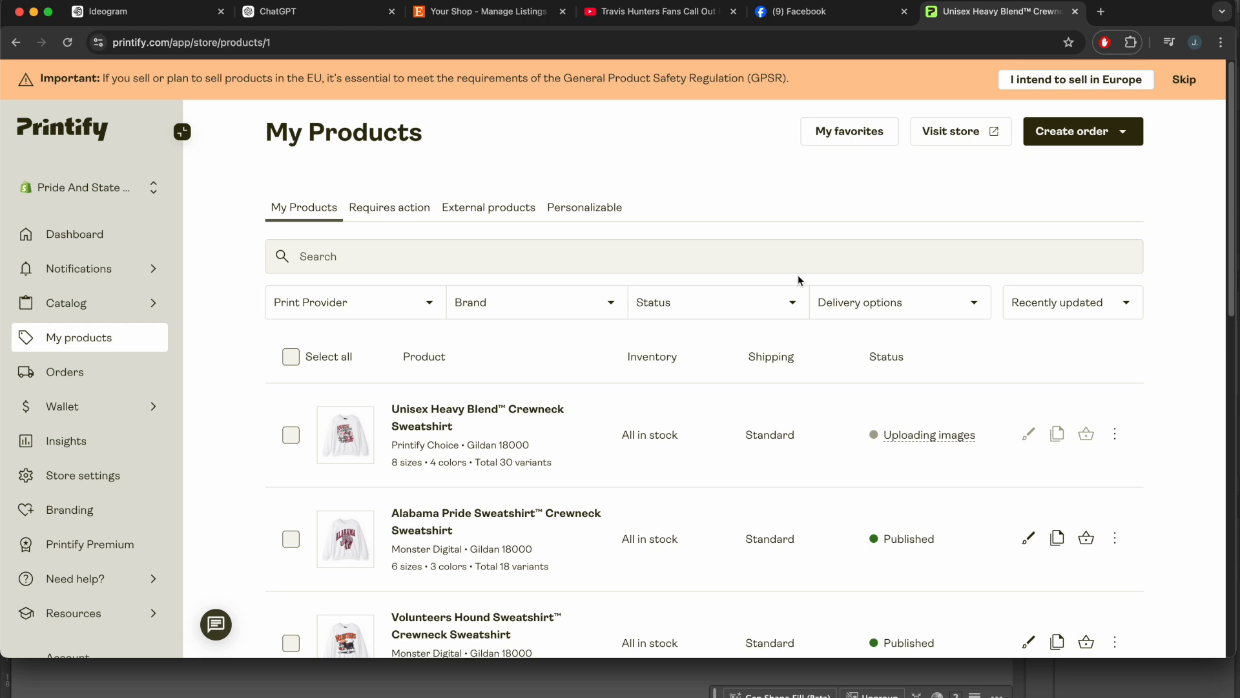
scroll(743, 297, down, 1)
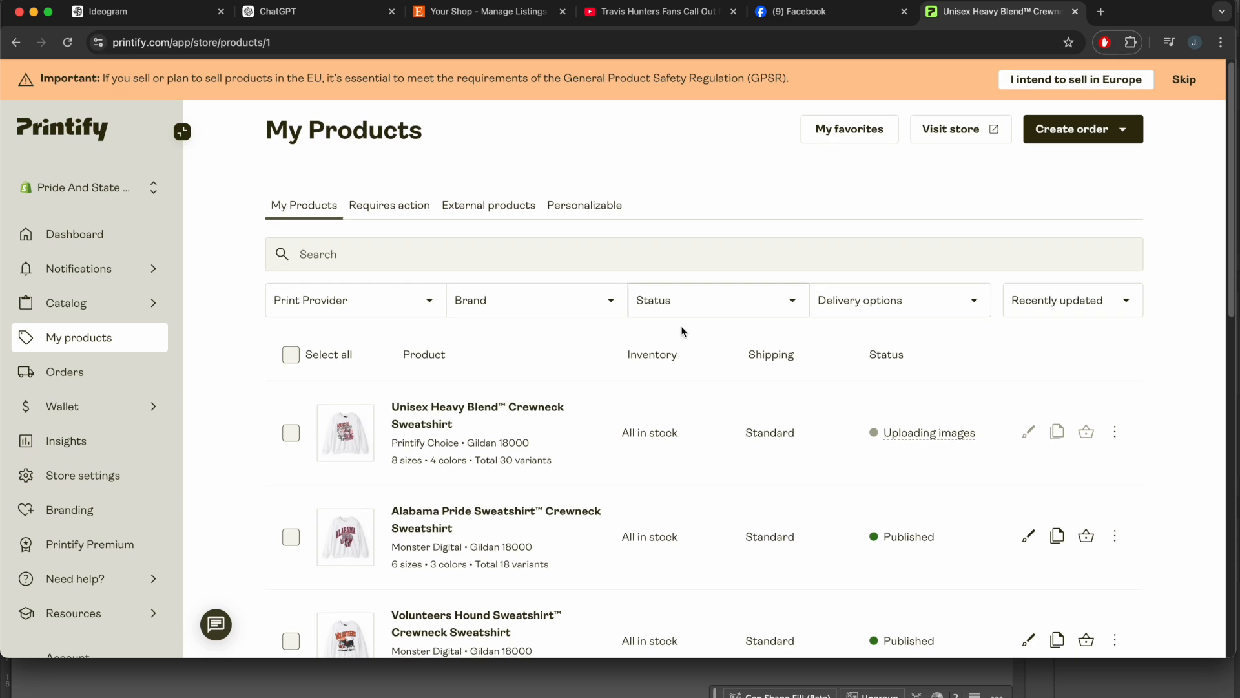